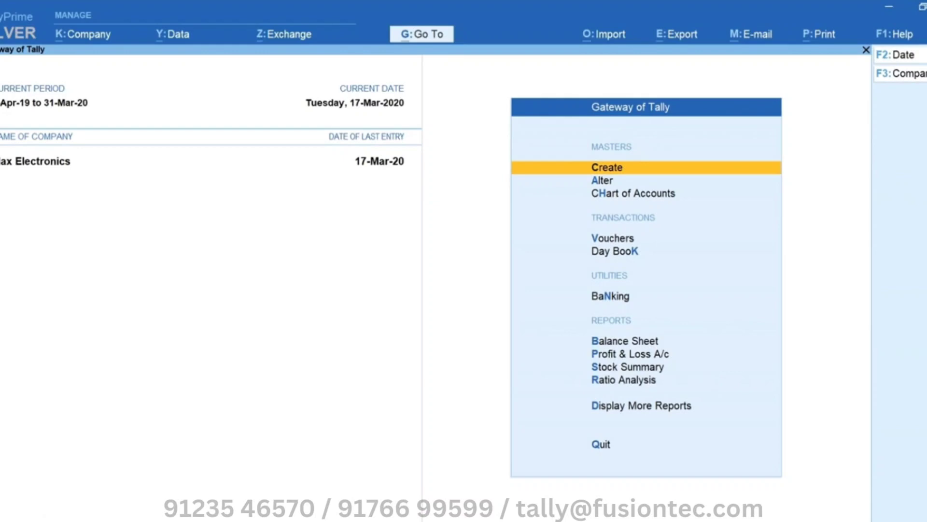
Open the stock item Product -1 for alteration.
key(a)
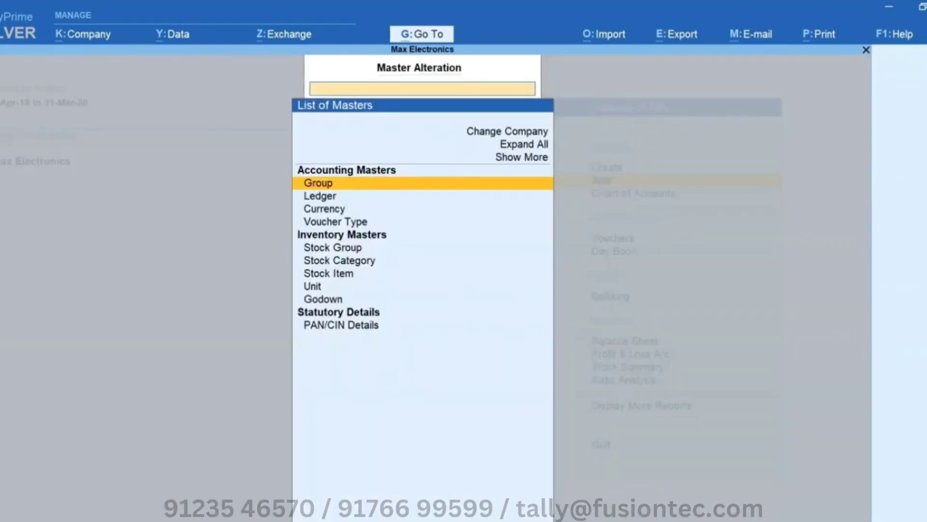
key(Down)
key(Down)
key(Down)
key(Down)
key(Down)
key(Down)
key(Return)
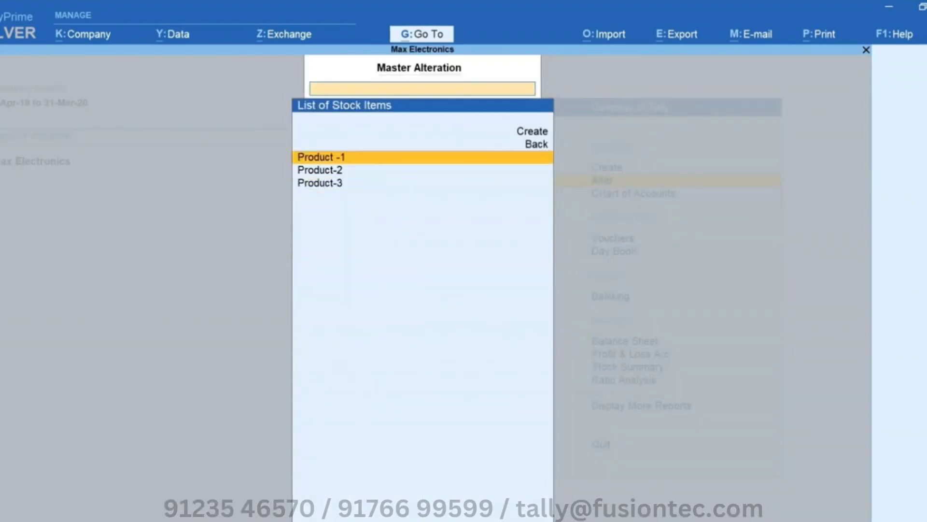
key(Return)
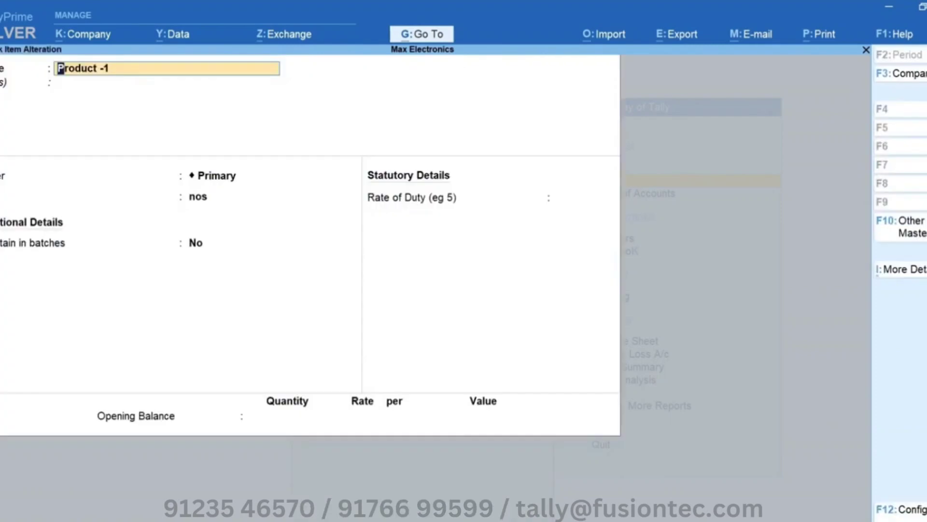
Enable batch maintenance, manufacturing date tracking and expiry dates for Product -1, then save the item and leave master alteration.
key(Return)
key(Return)
key(Return)
key(Return)
key(y)
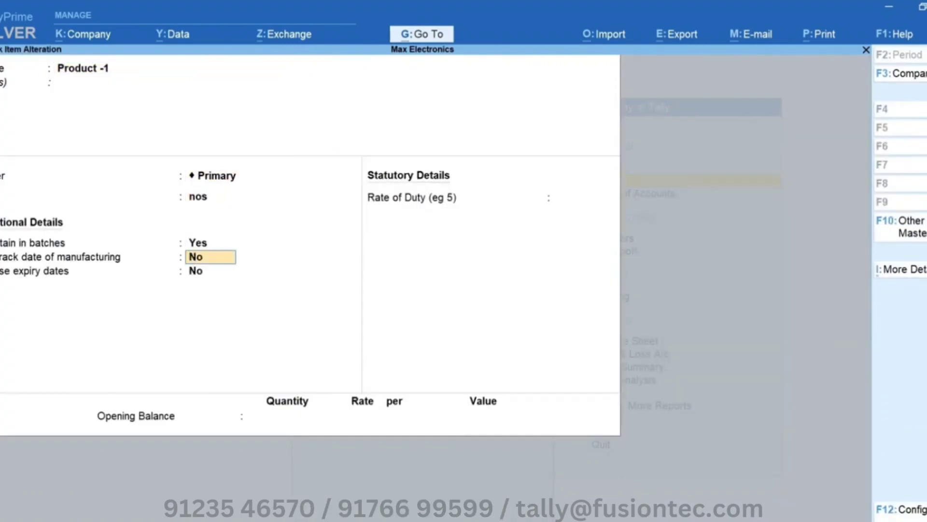
text(y)
key(Return)
text(y)
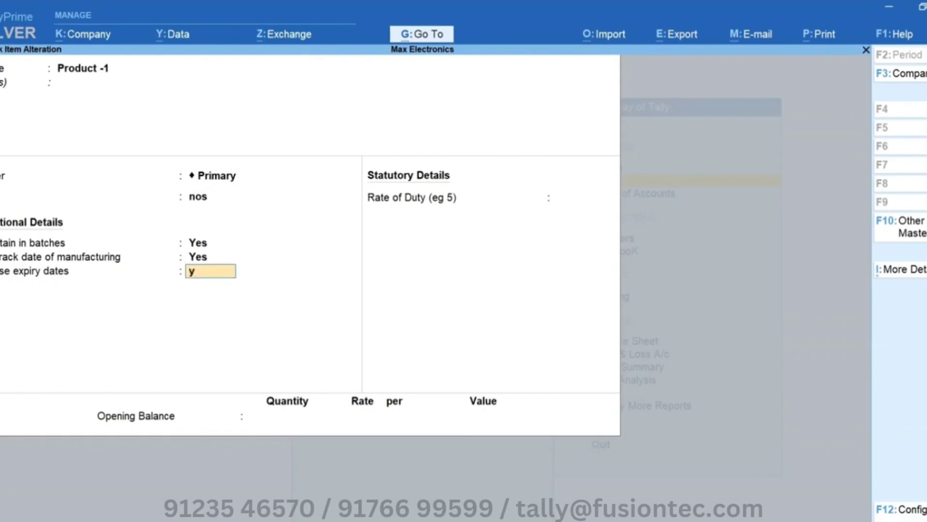
key(Return)
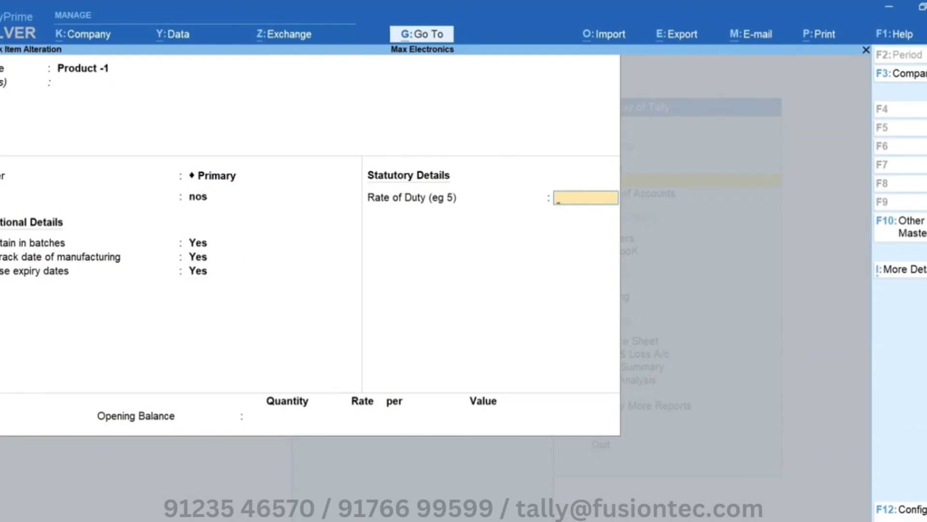
key(Return)
key(Return)
key(y)
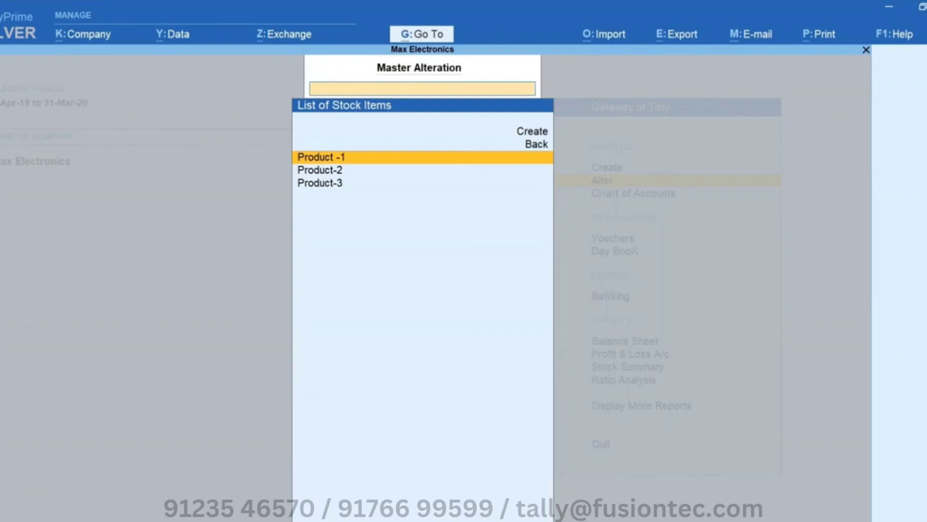
key(Escape)
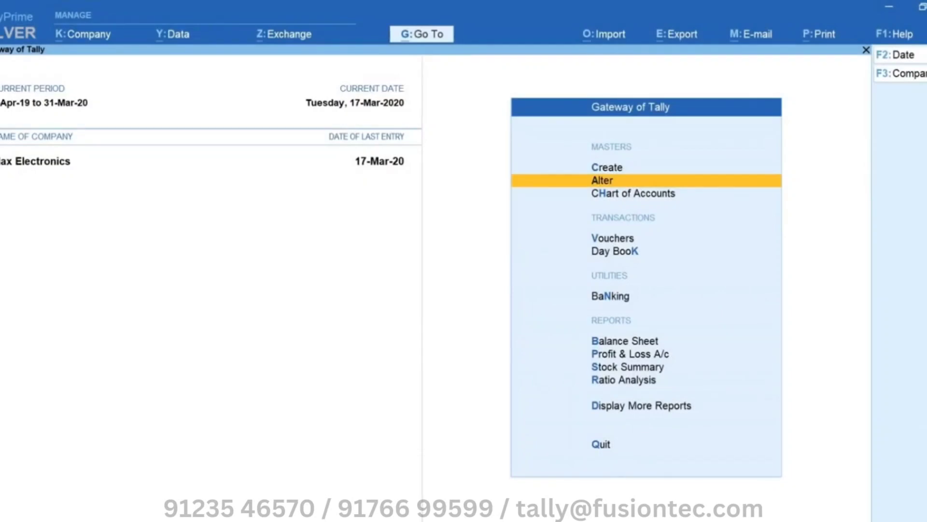
Start a purchase voucher with supplier invoice number AO/009, party A-One Electronics and the Purchase ledger.
key(v)
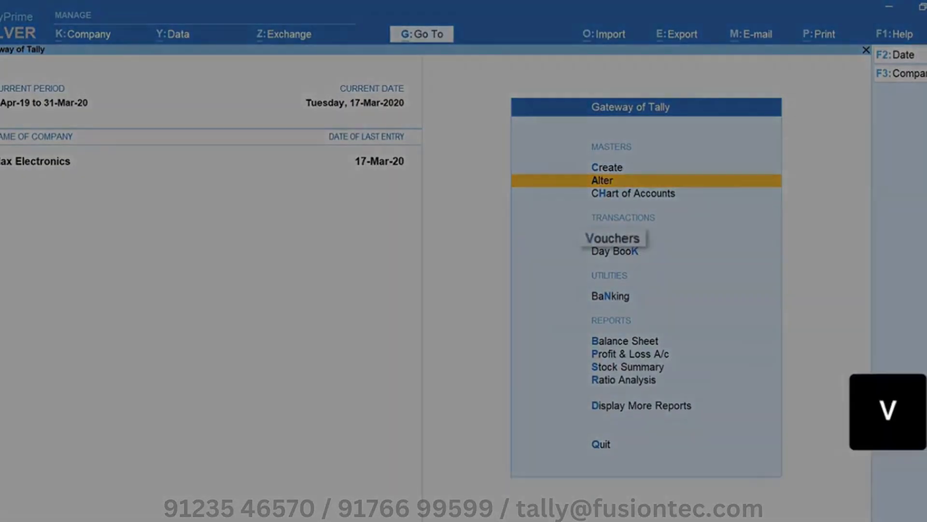
key(F9)
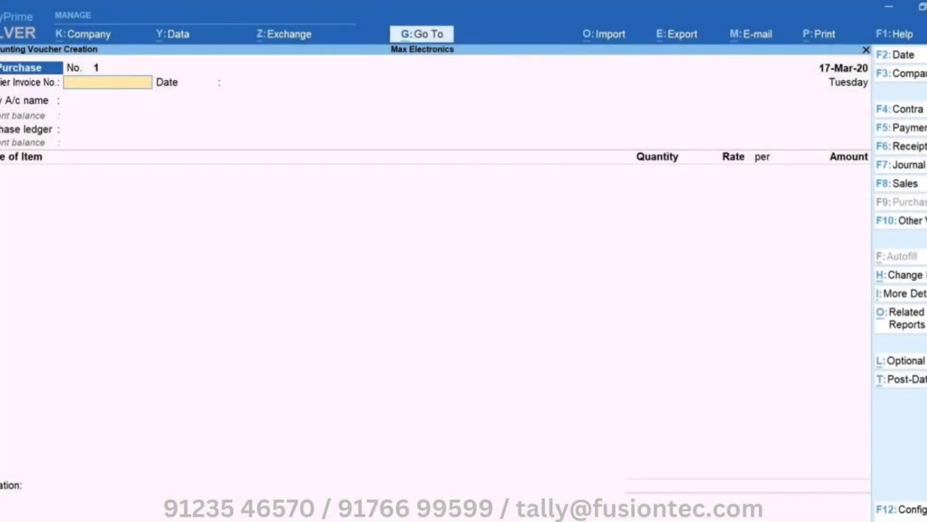
text(AO/009)
key(Return)
key(Return)
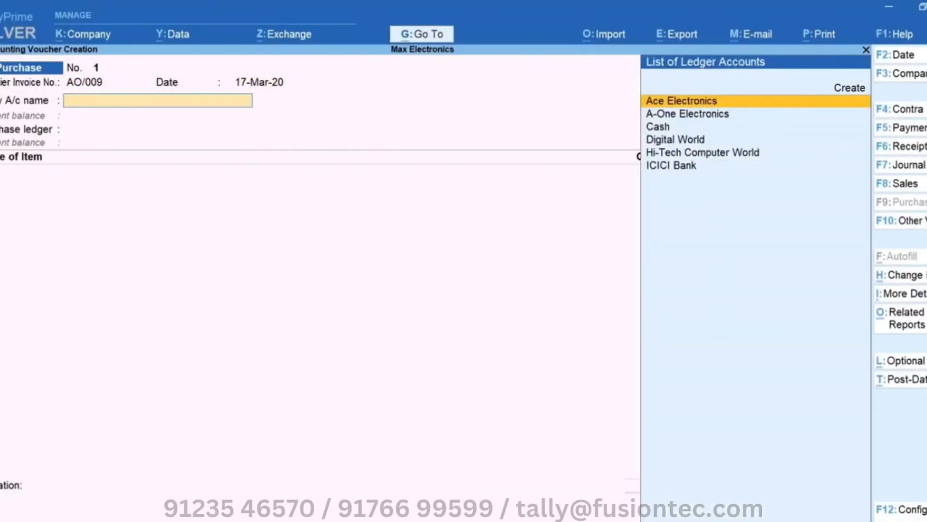
key(Down)
key(Return)
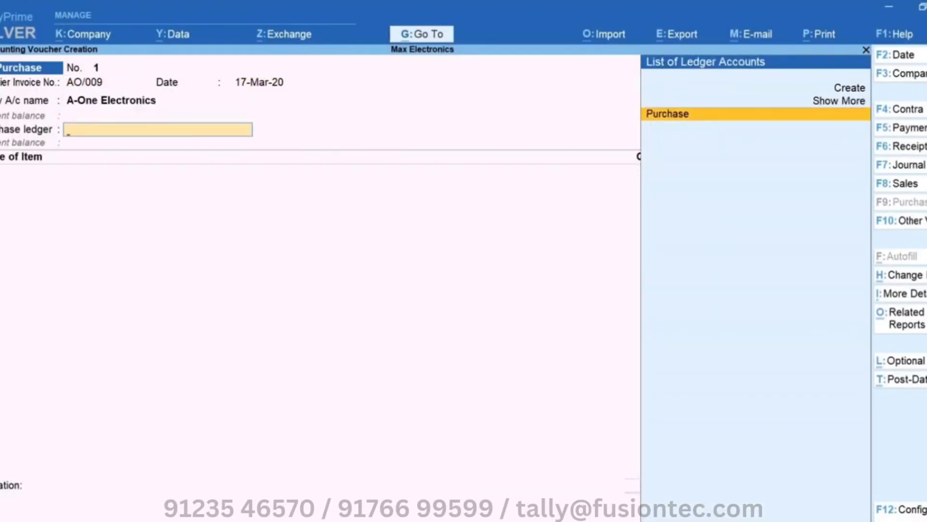
key(Return)
Add Product -1 to the purchase voucher under the new batch number ME/0001.
key(Down)
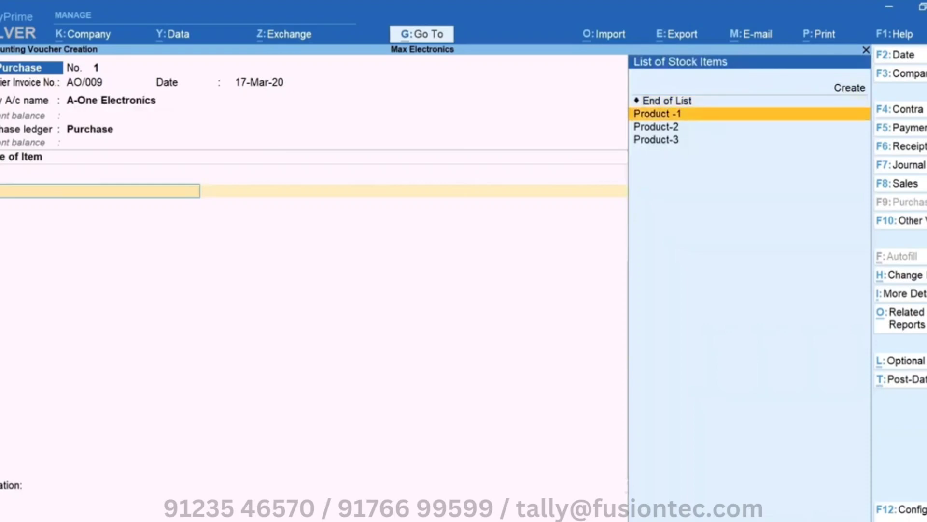
key(Return)
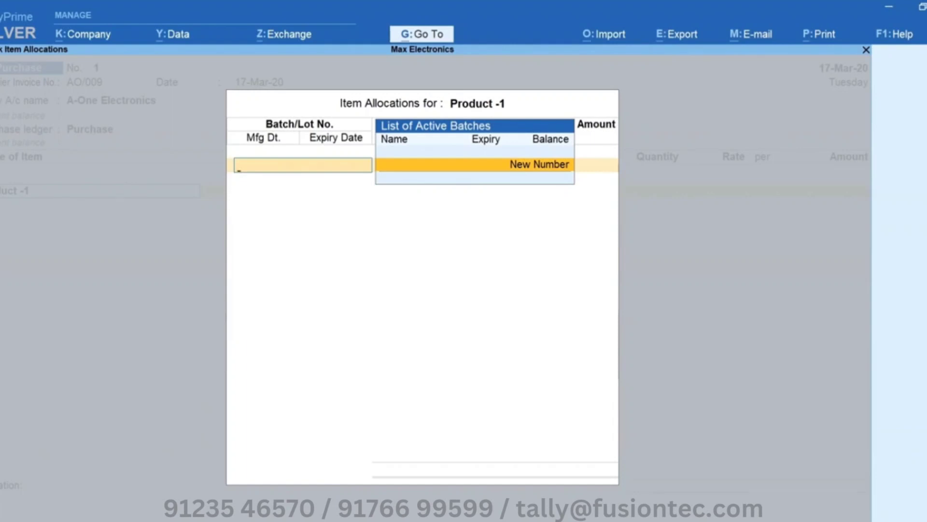
key(Return)
text(ME)
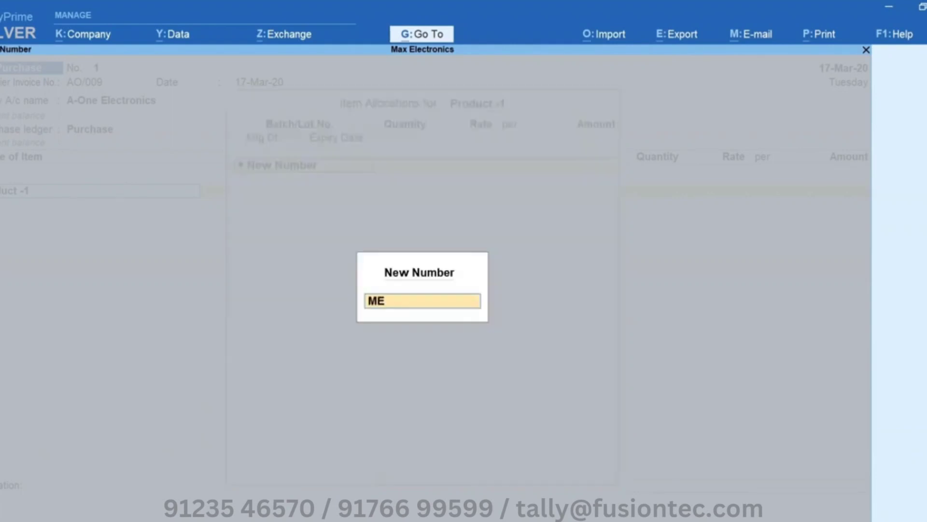
text(/0001)
key(Return)
key(Return)
key(Return)
Set batch ME/0001 to 20 nos at a rate of 450, with manufacturing date 1-3-2020.
text(20)
key(Return)
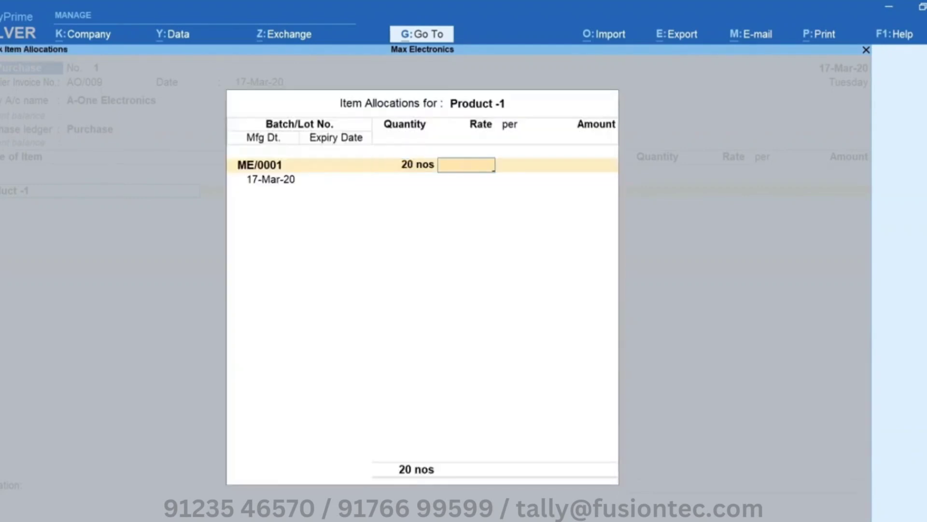
text(450)
key(Return)
key(Return)
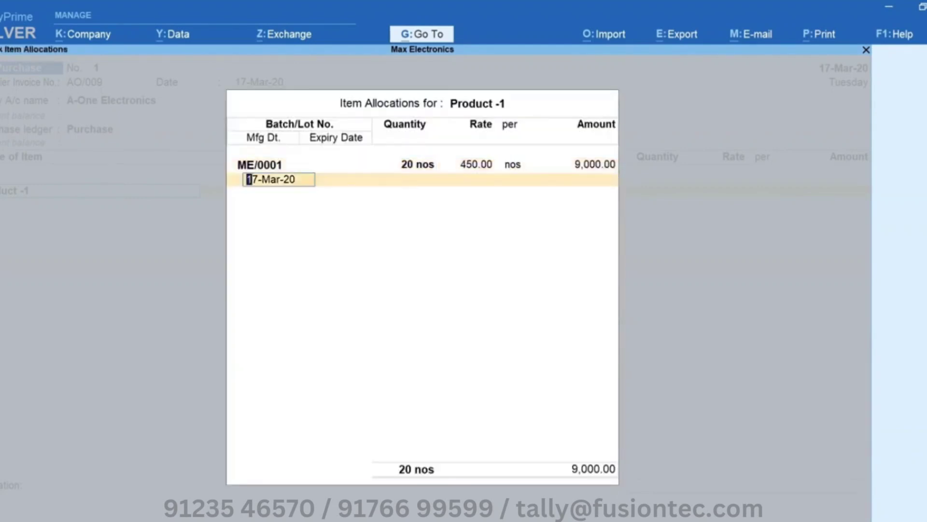
text(1-3-2020)
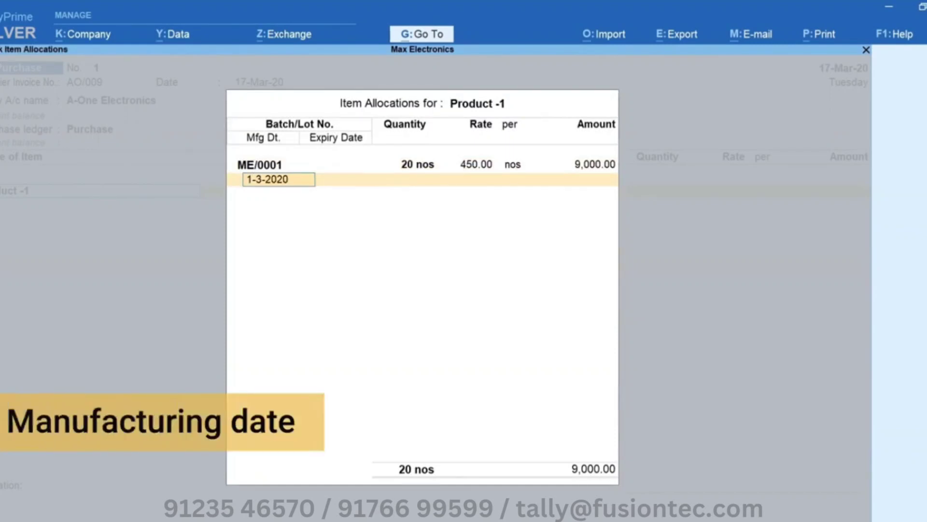
key(Return)
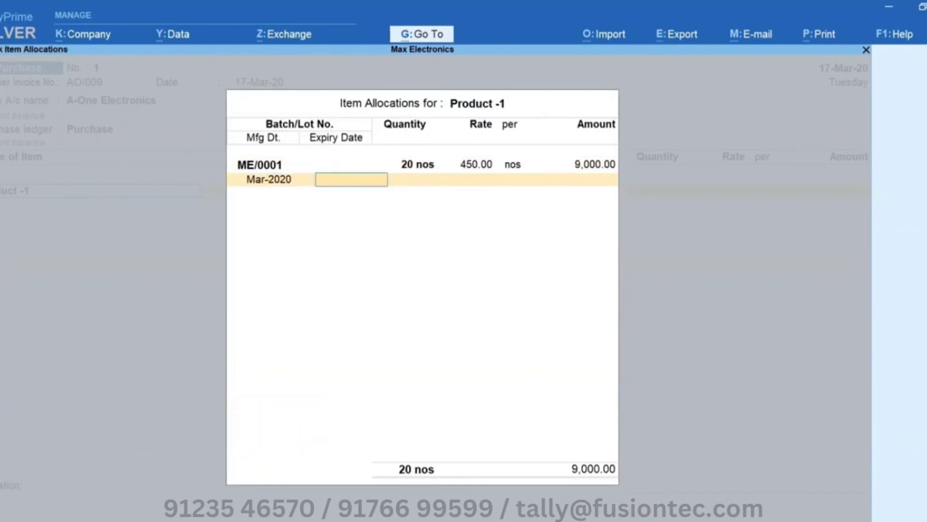
Try entering the batch's expiry as the date 30-6-20 and as a period of 3 months.
text(30-6-20)
key(Return)
text(3 month)
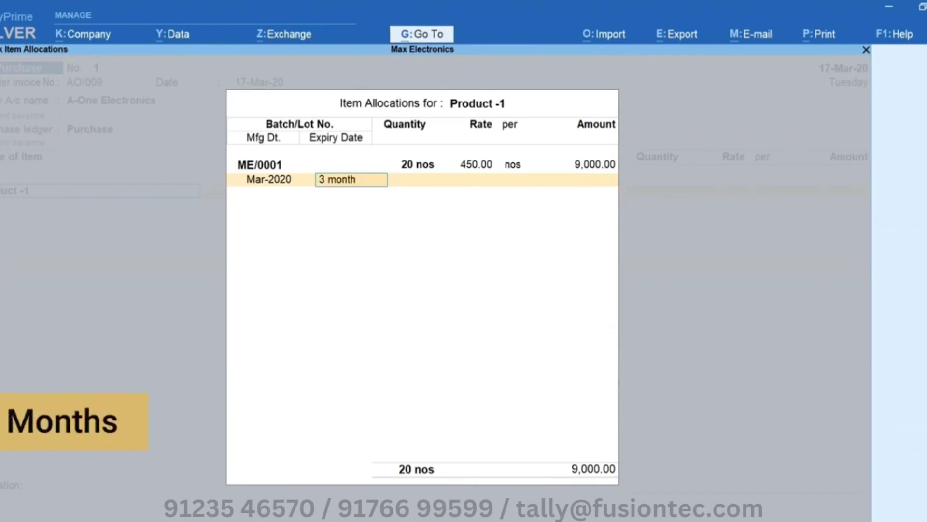
text(s)
key(BackSpace)
key(BackSpace)
key(BackSpace)
key(BackSpace)
key(BackSpace)
key(BackSpace)
key(BackSpace)
key(BackSpace)
Set the batch's expiry to 90 days and save the purchase voucher.
text(9)
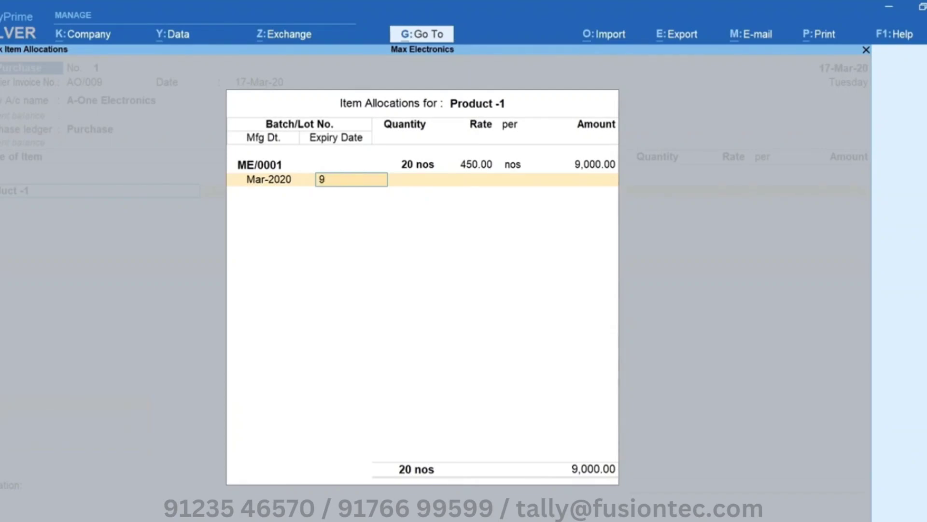
text(0 days)
key(Return)
key(Return)
key(Return)
key(Return)
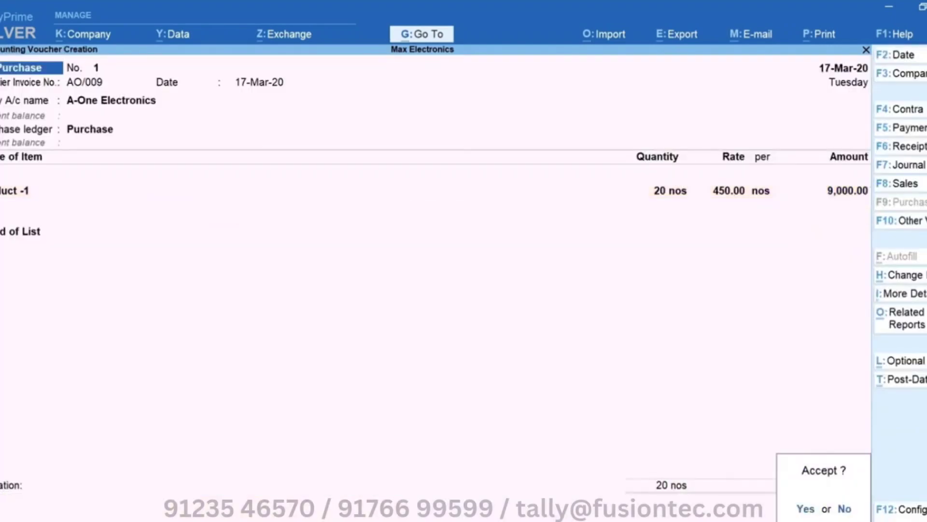
key(y)
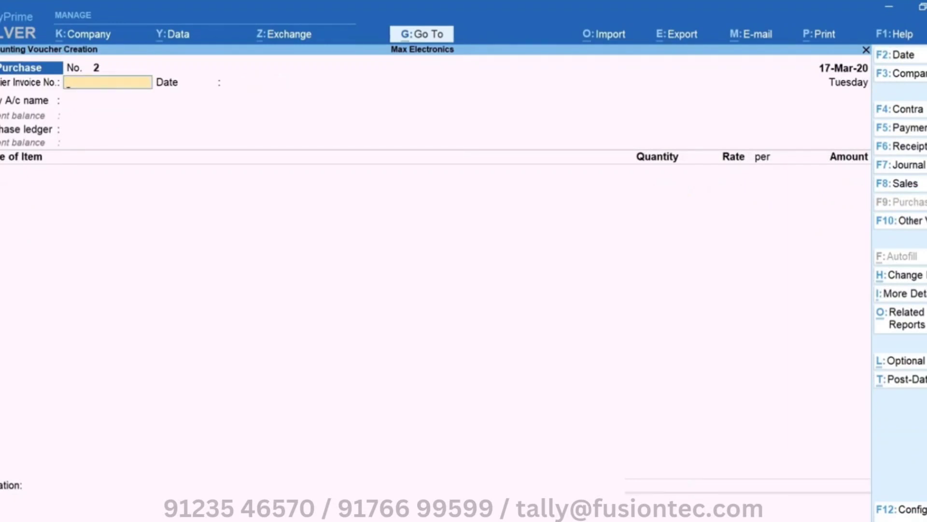
Start a sales voucher for the party Ace Electronics with the Sales ledger.
key(F8)
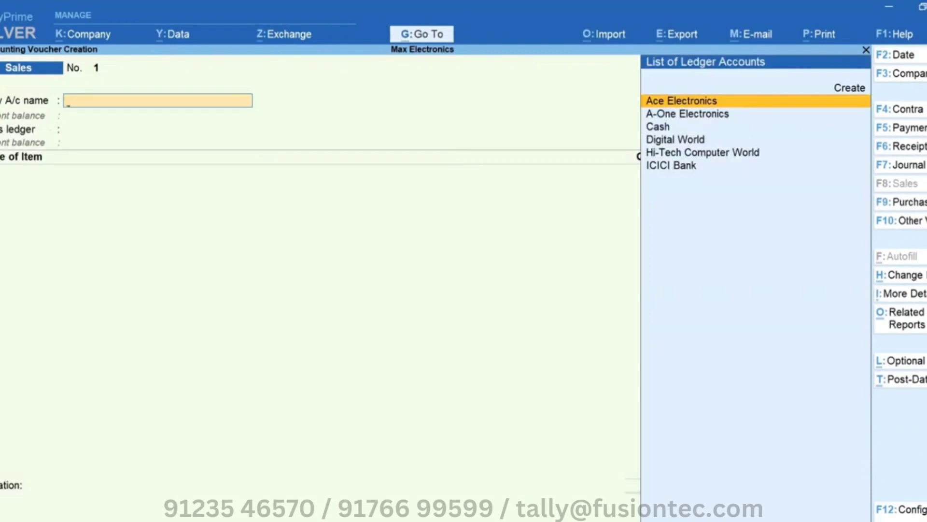
key(Return)
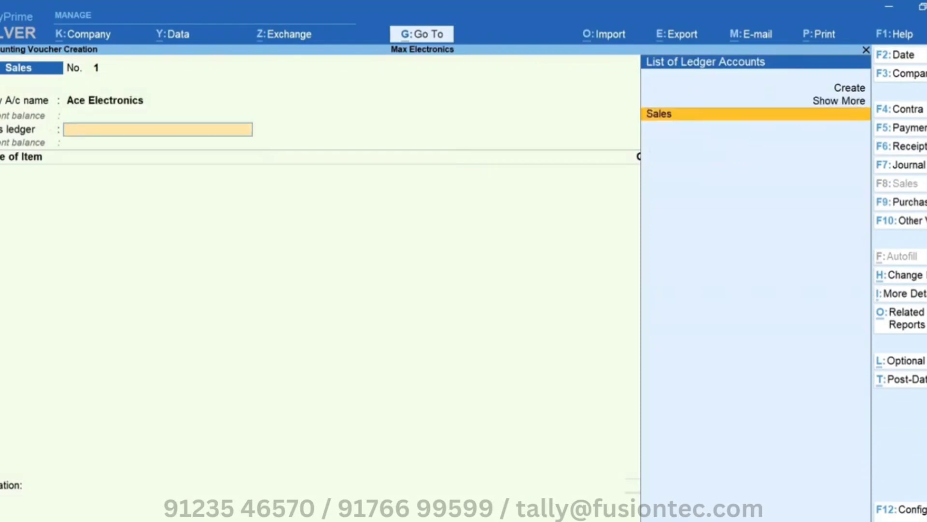
key(Return)
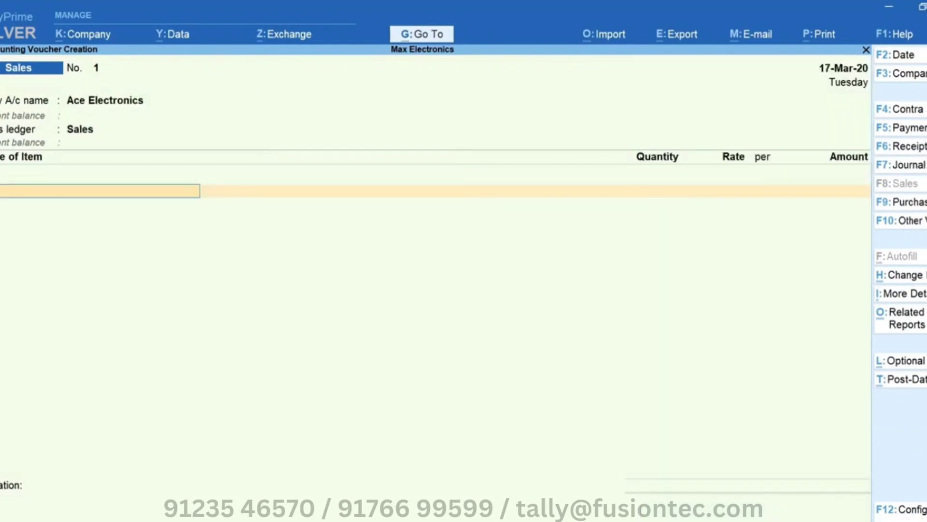
Add 5 nos of Product -1 from batch ME/0001 at a rate of 490 and save the sales voucher.
text(p)
key(Return)
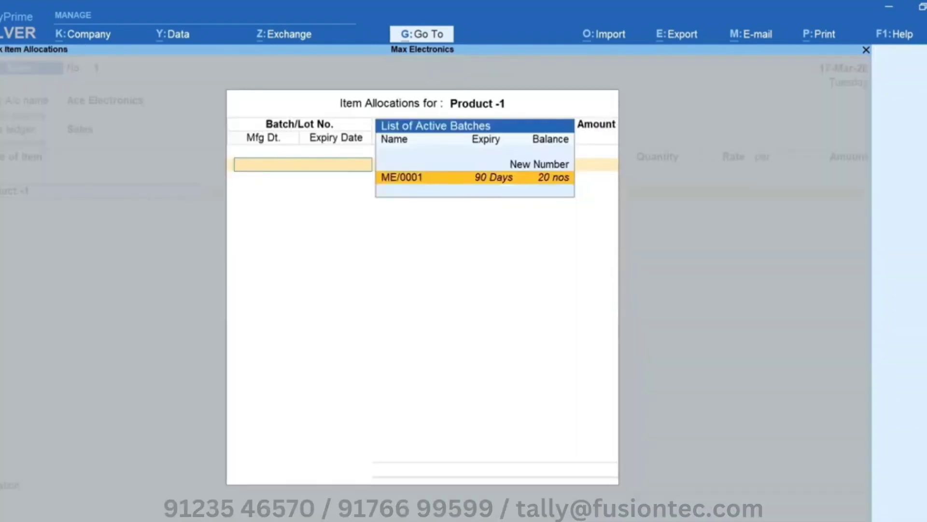
key(Return)
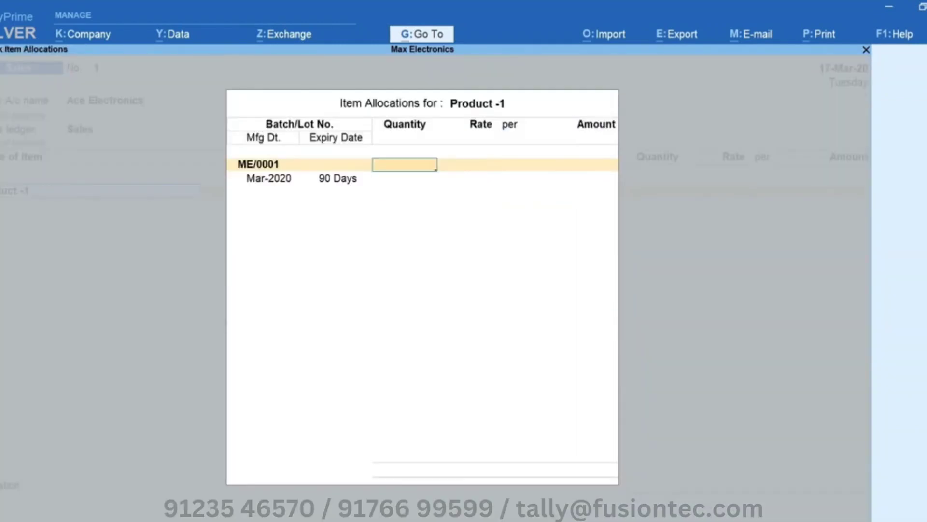
text(5)
key(Return)
text(490)
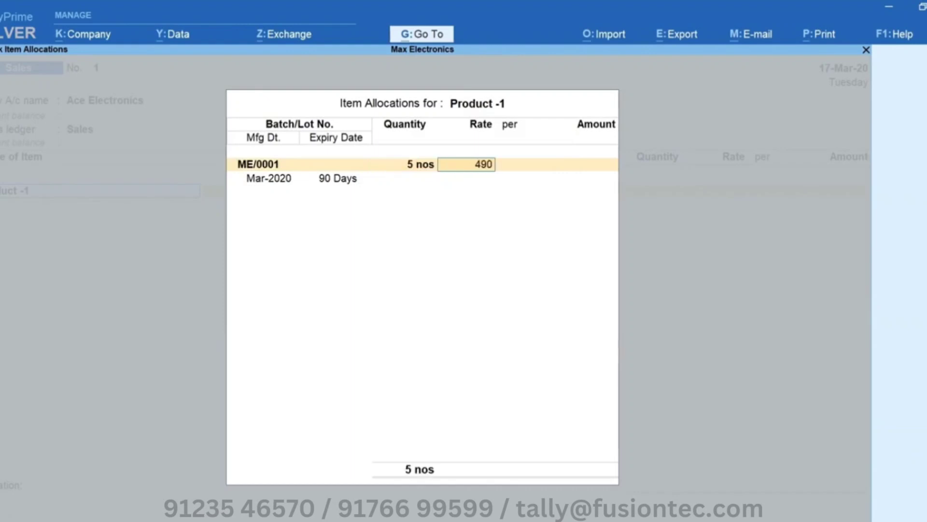
key(Return)
key(Return)
key(Return)
key(Return)
key(Return)
key(Return)
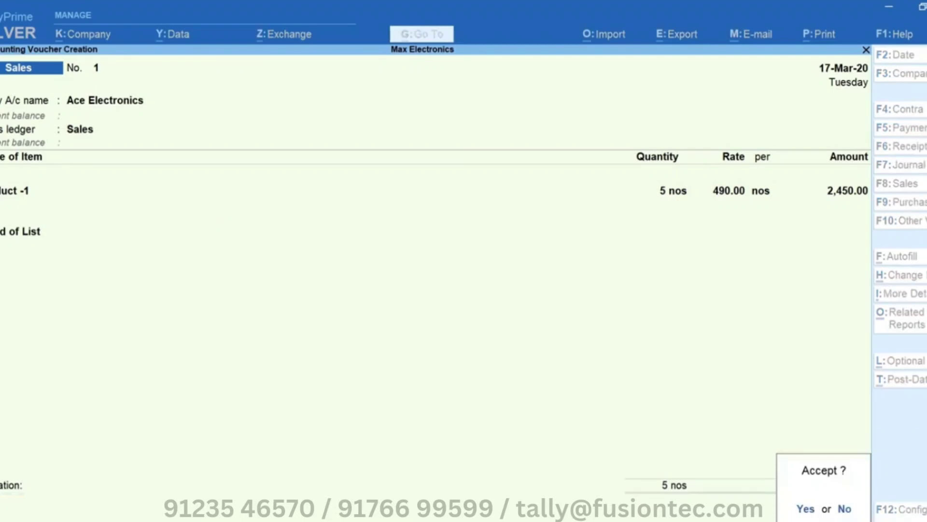
key(Return)
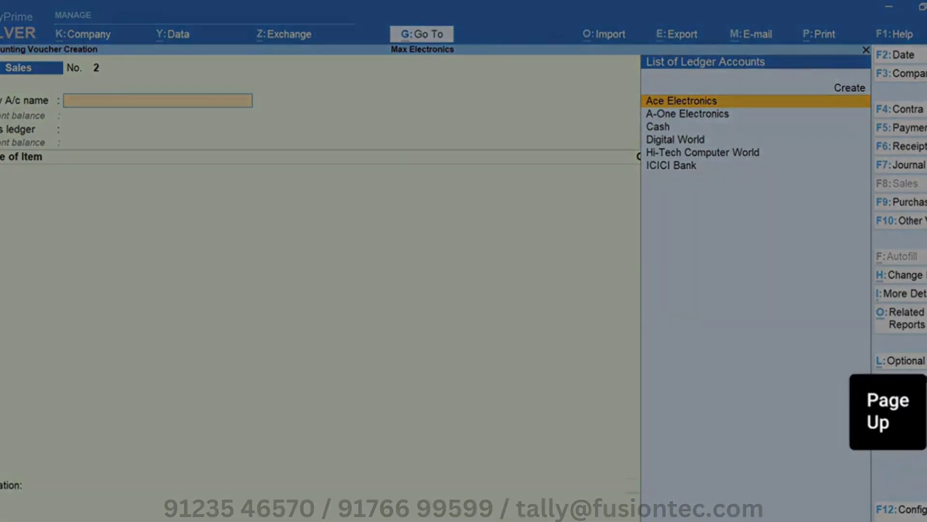
Reopen the saved sales voucher for printing and check the Show Batch details option in its print configuration.
key(Page_Up)
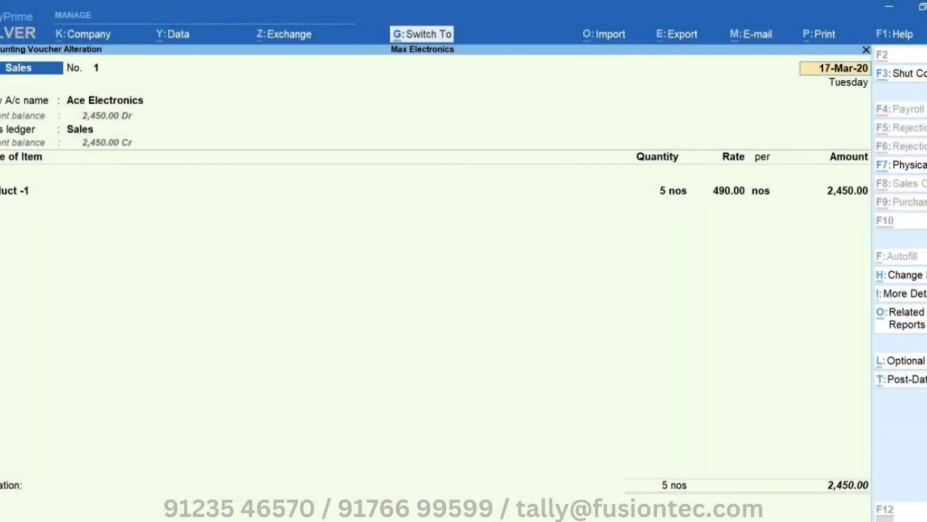
key(ctrl+p)
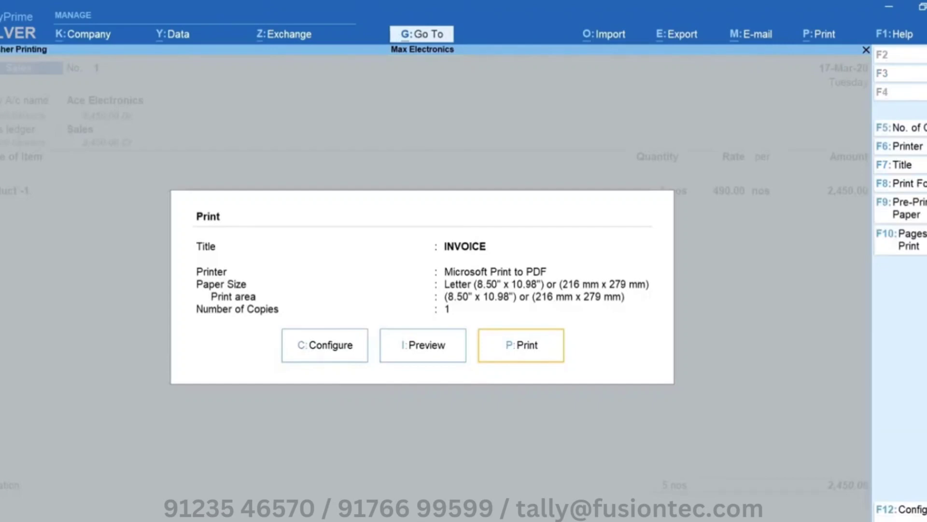
key(Left)
key(Left)
key(Return)
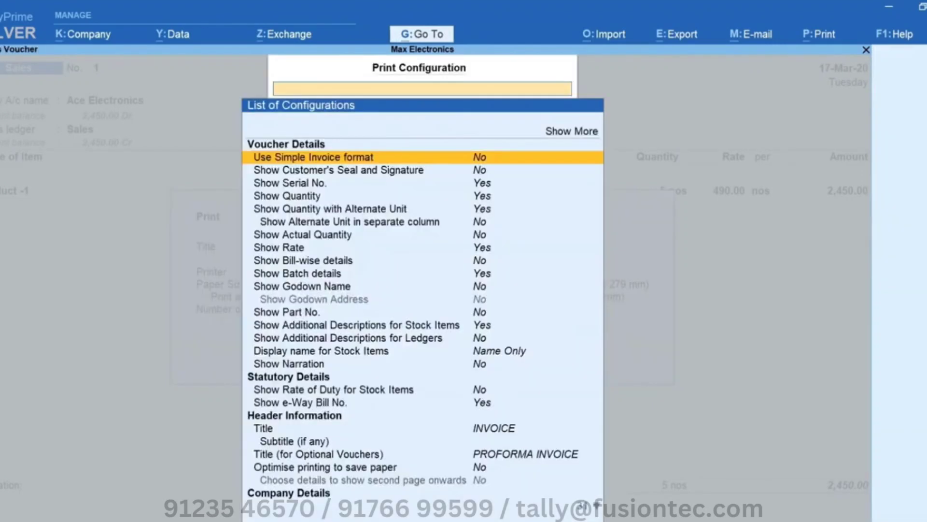
text(Batc)
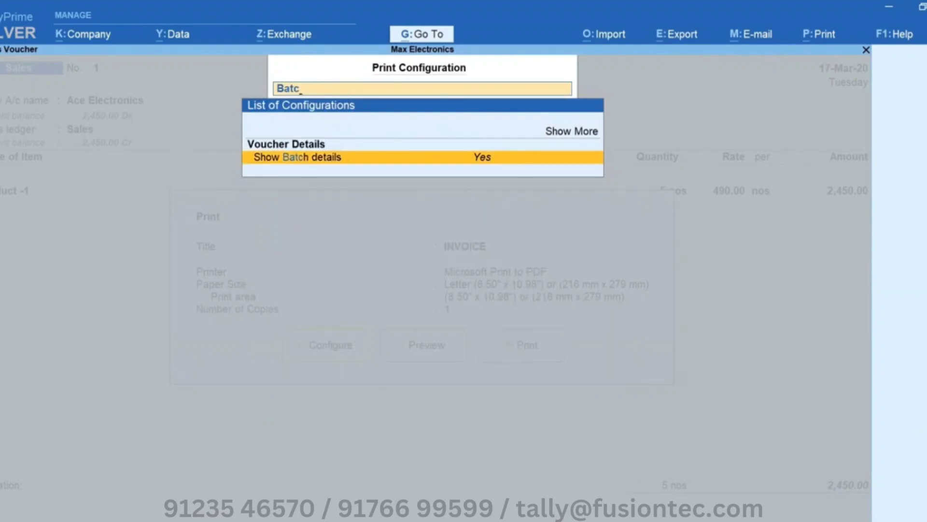
key(Escape)
key(Escape)
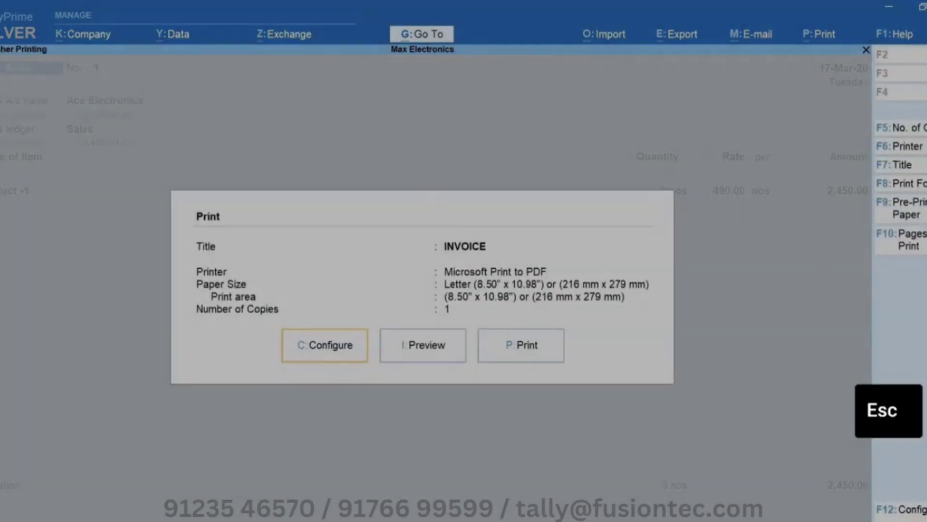
Preview the invoice, examine the batch, manufacturing date and expiry under Product -1, and return to the Gateway of Tally.
key(Right)
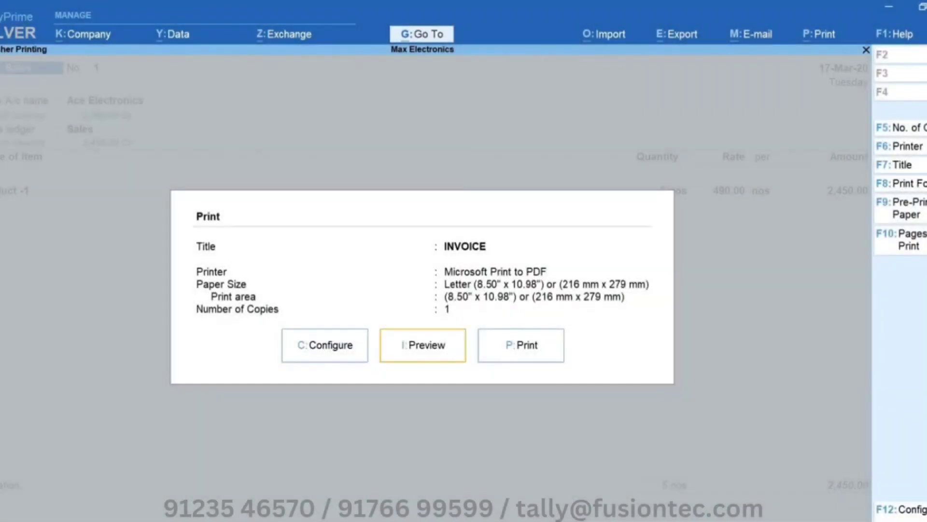
key(Return)
key(alt+z)
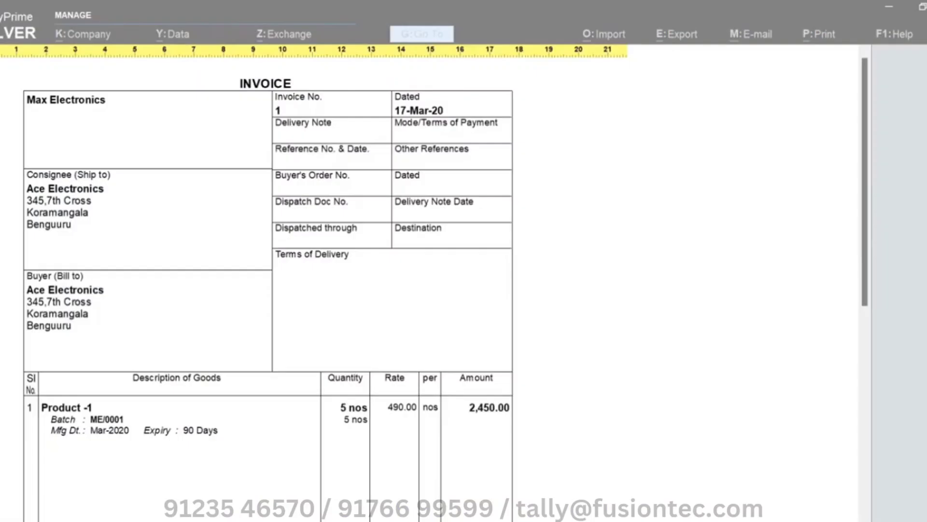
key(Down)
key(Down)
key(Down)
key(Down)
key(Down)
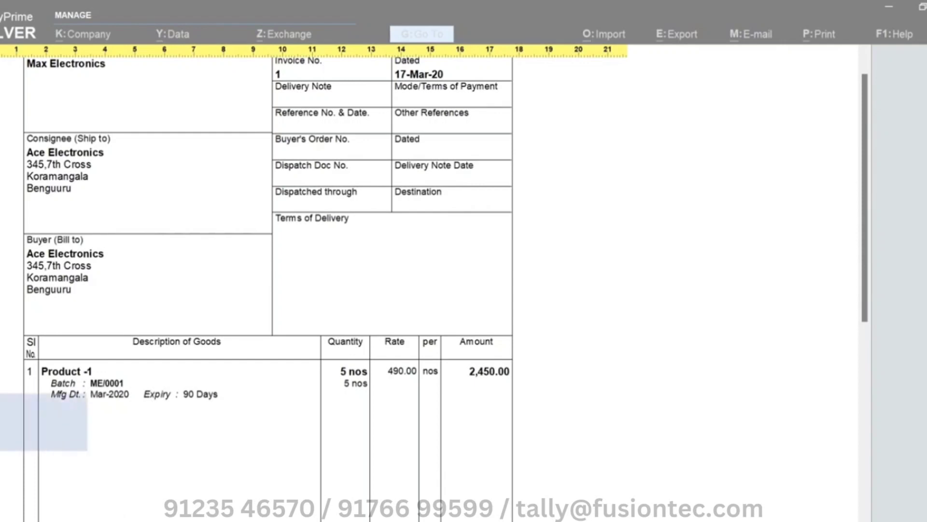
key(Escape)
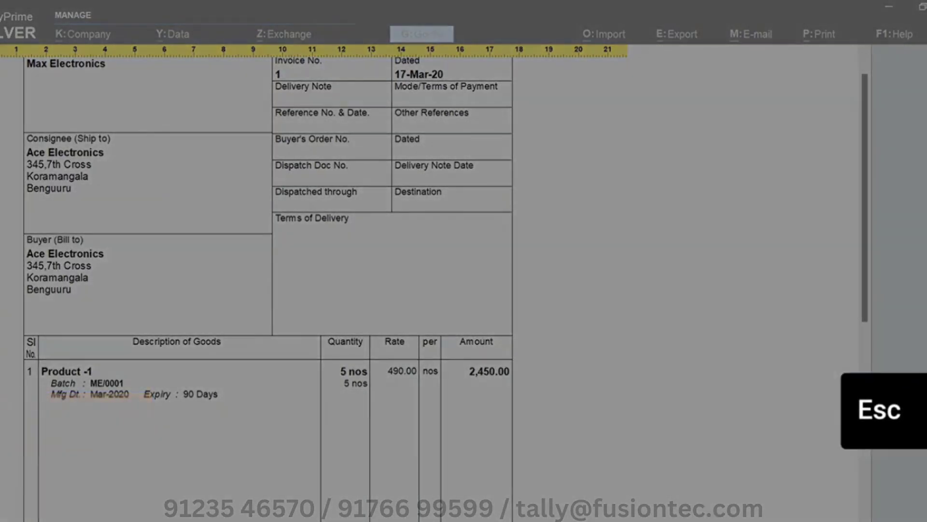
key(Escape)
key(Escape)
key(Escape)
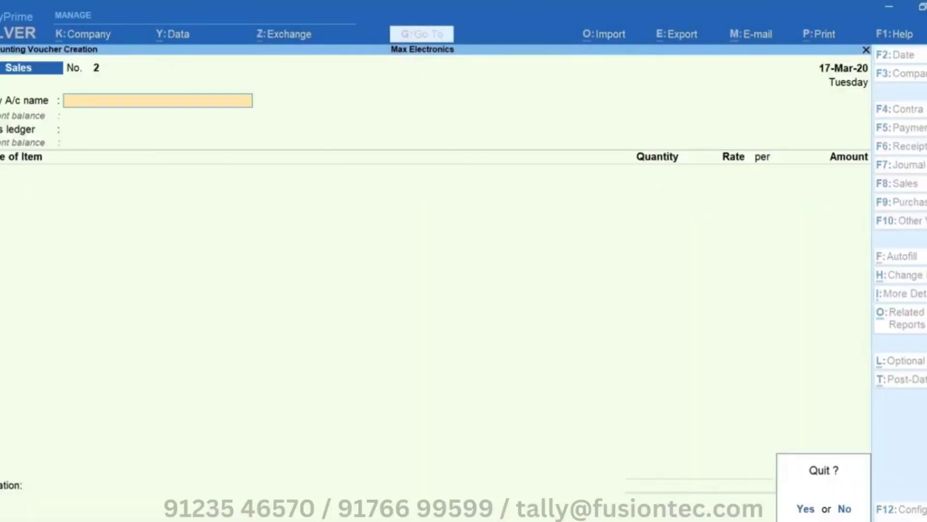
key(Return)
Find the Batch Summary report and open it for the stock item Product-2.
key(alt+g)
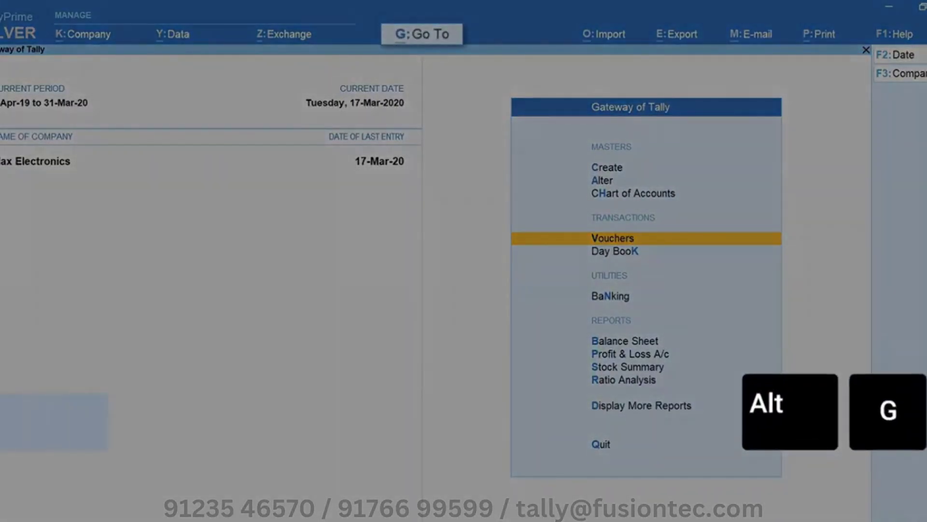
text(Batc)
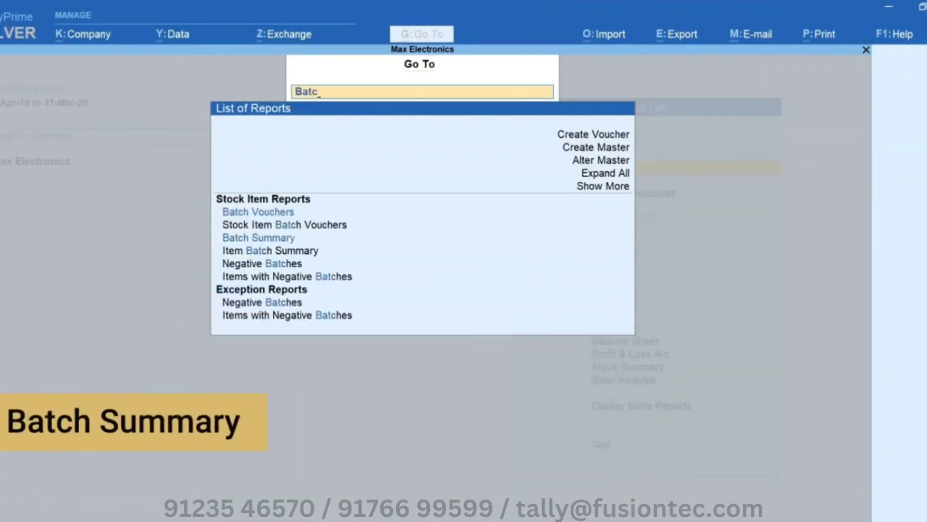
key(Down)
key(Down)
key(Down)
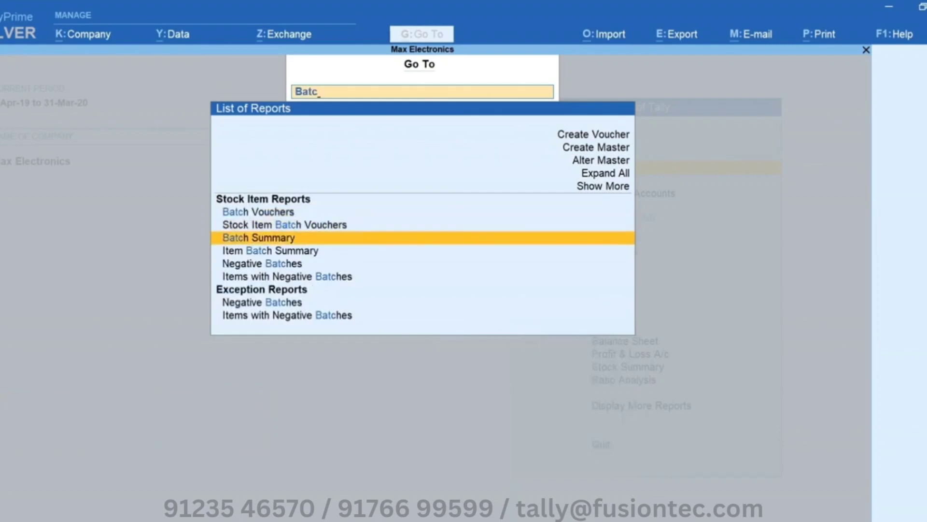
key(Return)
key(Down)
key(Return)
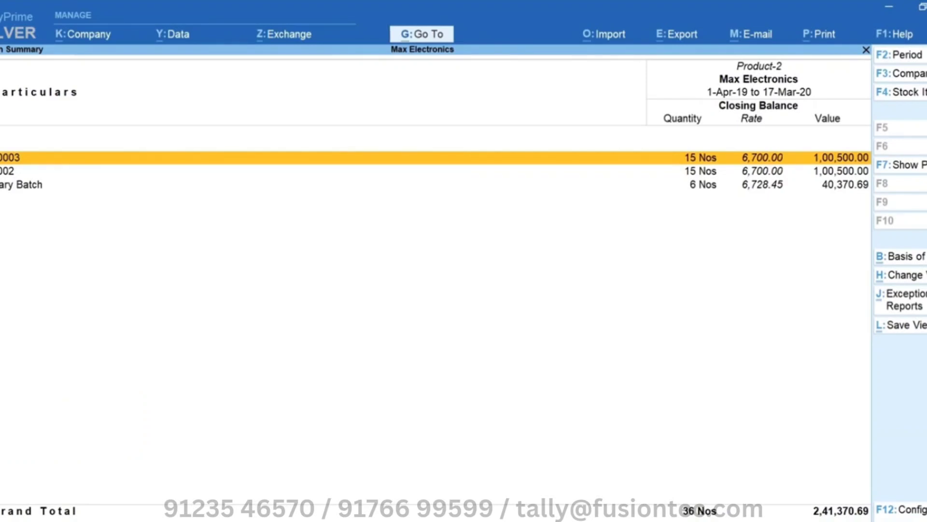
Configure the batch summary to show the manufacturing date, the expiry date of batches and the number of days for expiry.
key(F12)
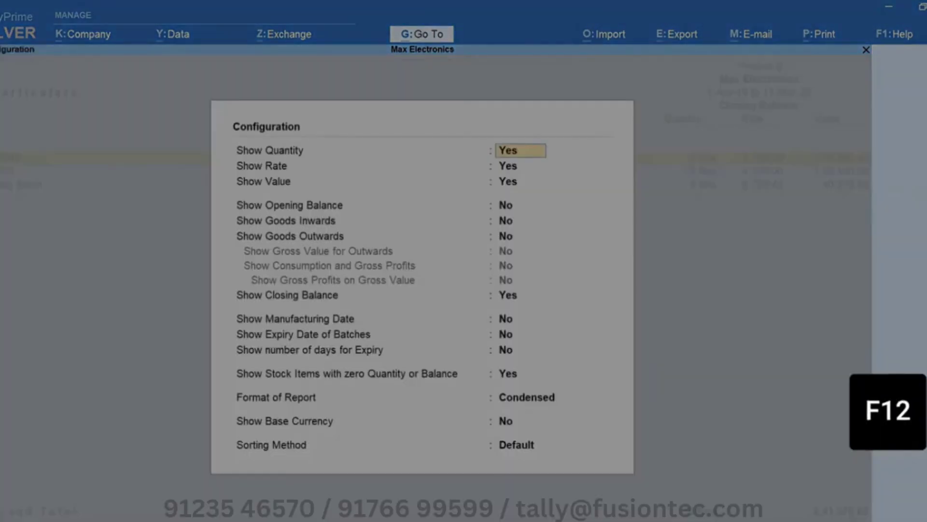
key(Down)
key(Down)
key(Down)
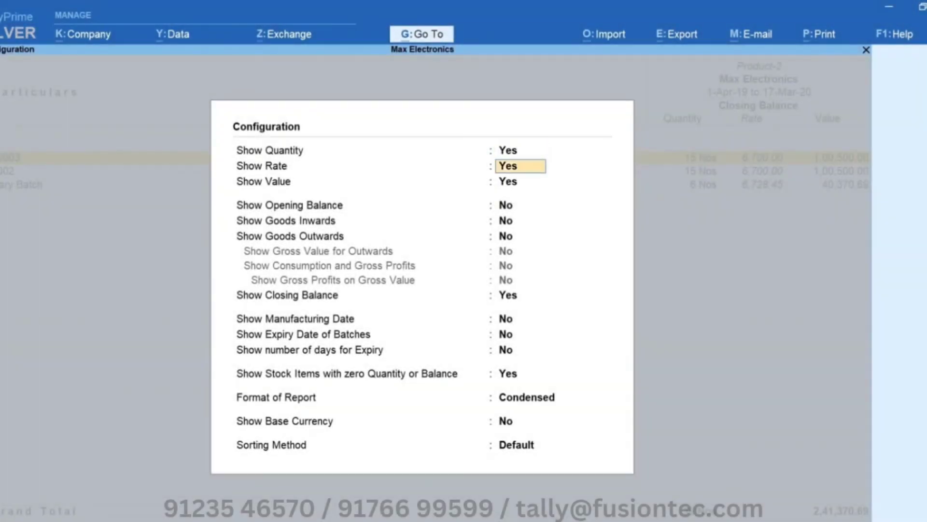
key(Down)
key(Down)
key(Down)
key(Down)
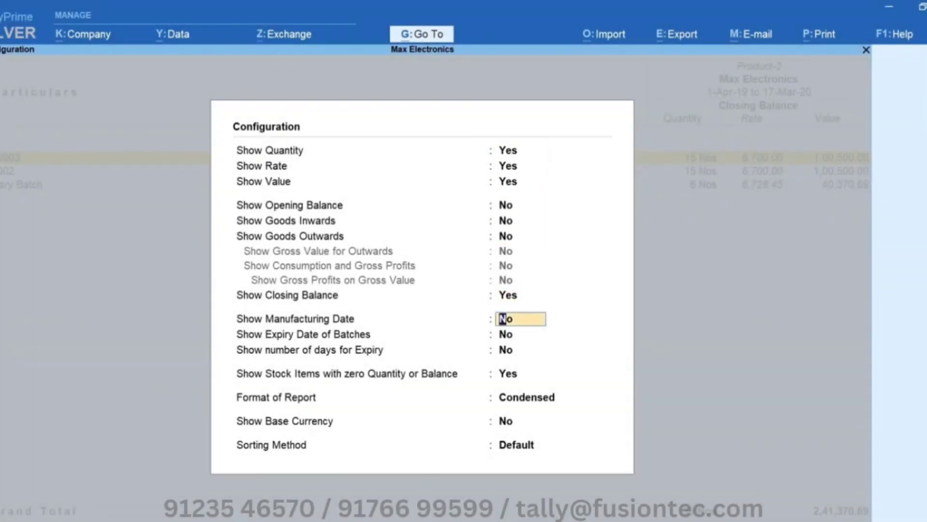
text(yy)
key(Return)
text(y)
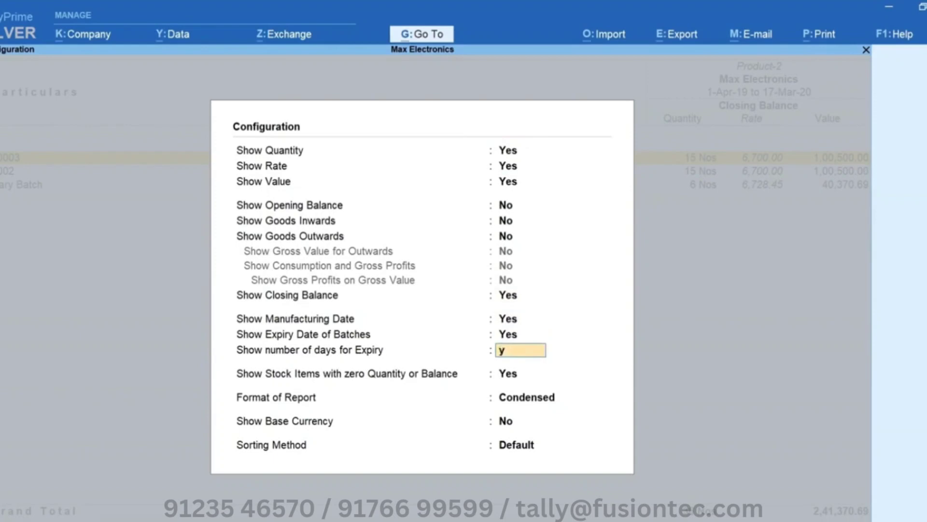
key(Return)
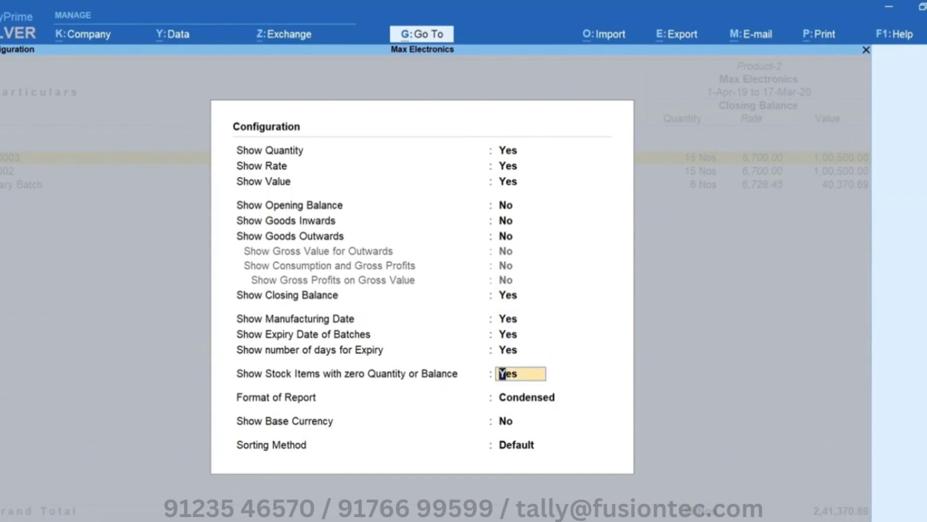
key(Return)
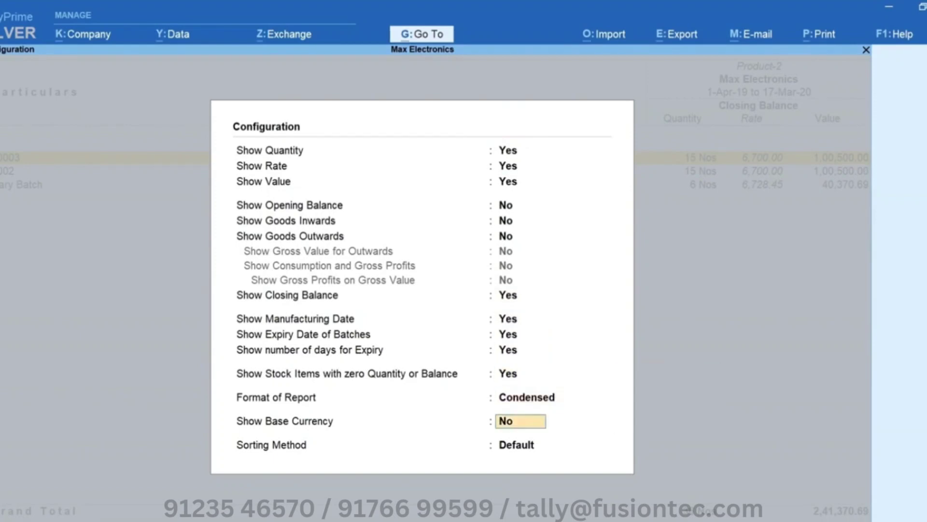
key(Return)
key(Return)
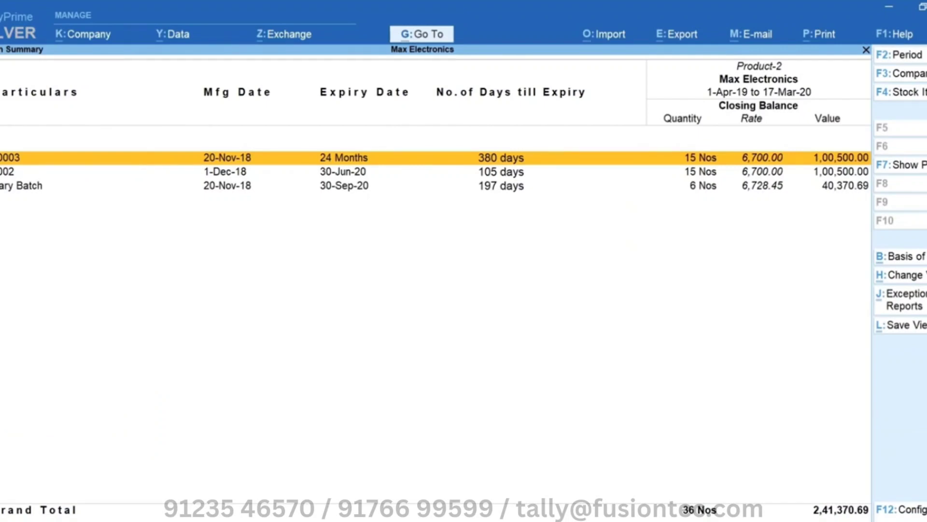
Close the Product-2 batch summary and locate the Batch report among the Inventory Books.
key(Escape)
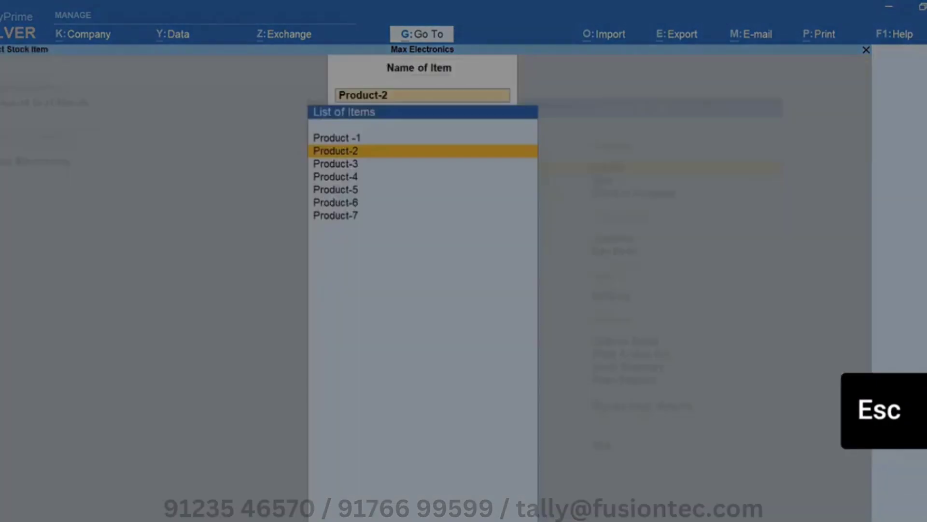
key(Escape)
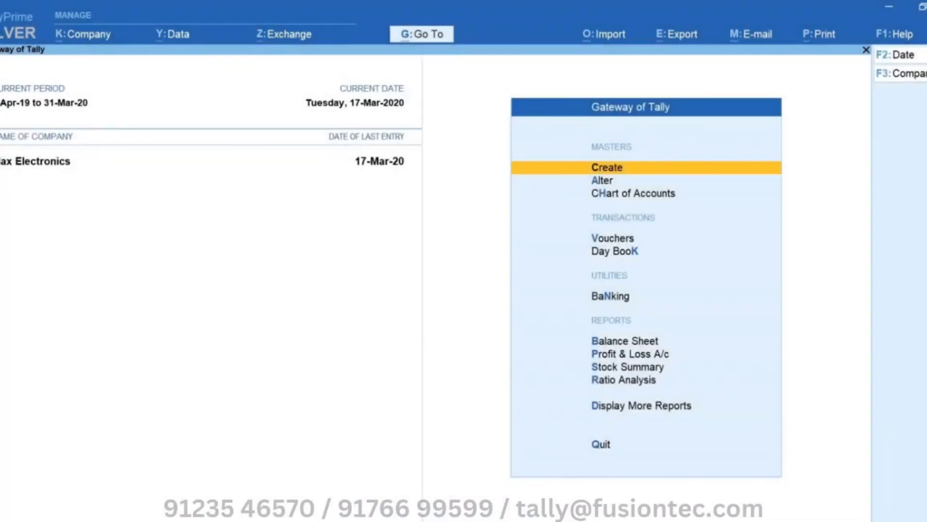
key(d)
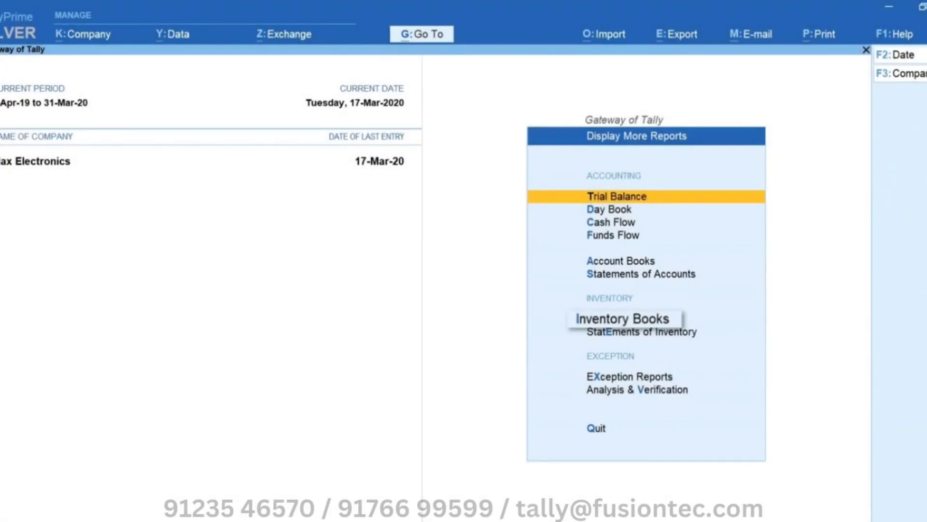
key(i)
key(Down)
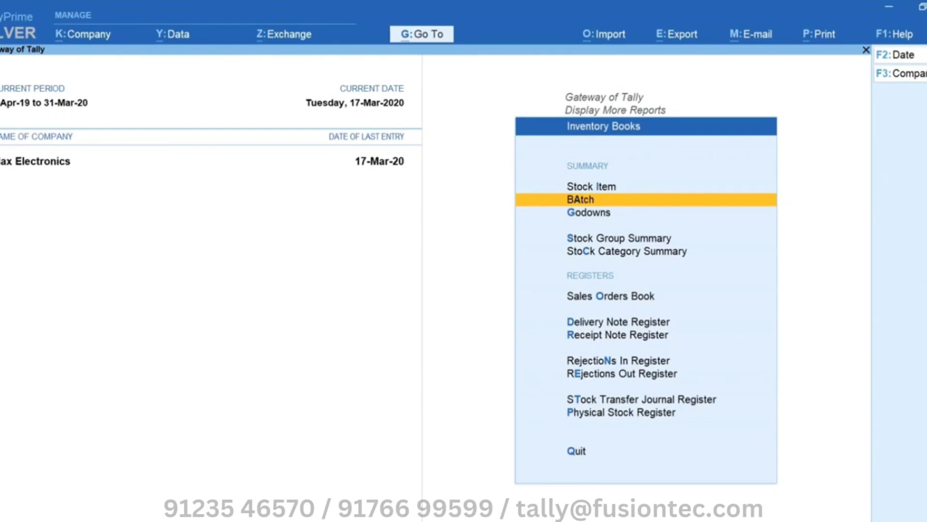
key(Escape)
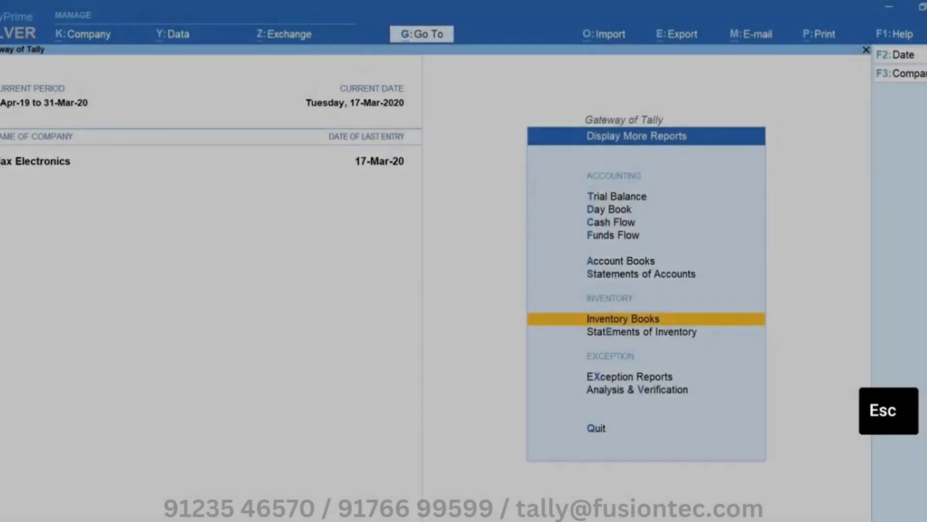
Open the stock Ageing Analysis from the Statements of Inventory for the Primary stock group.
key(Down)
key(Return)
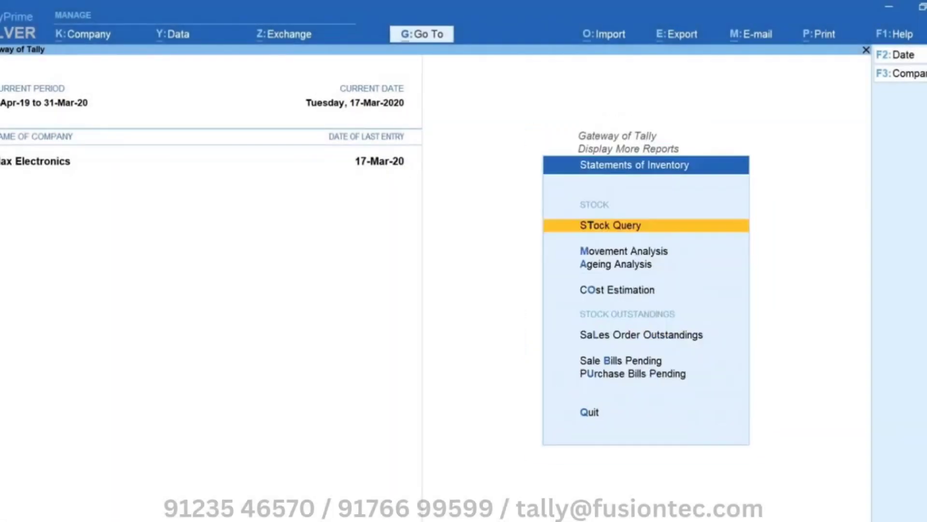
key(Down)
key(Down)
key(Return)
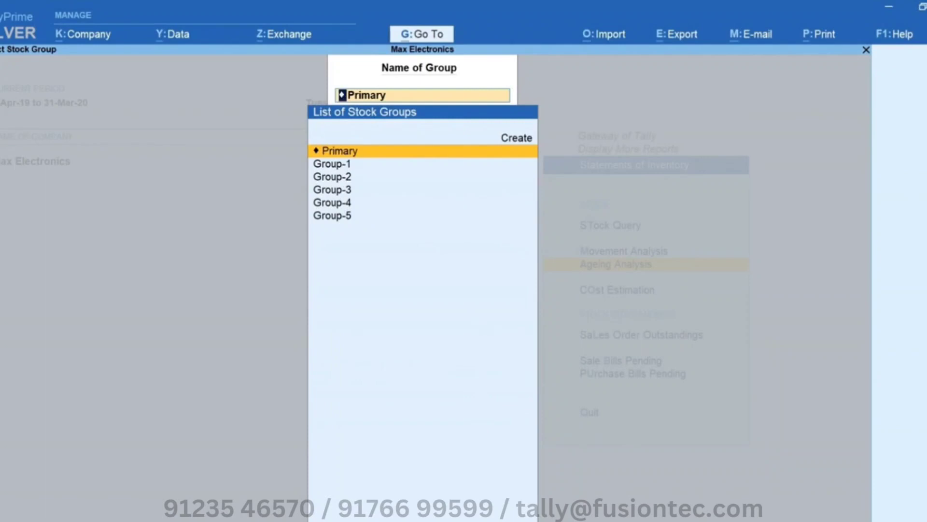
key(Return)
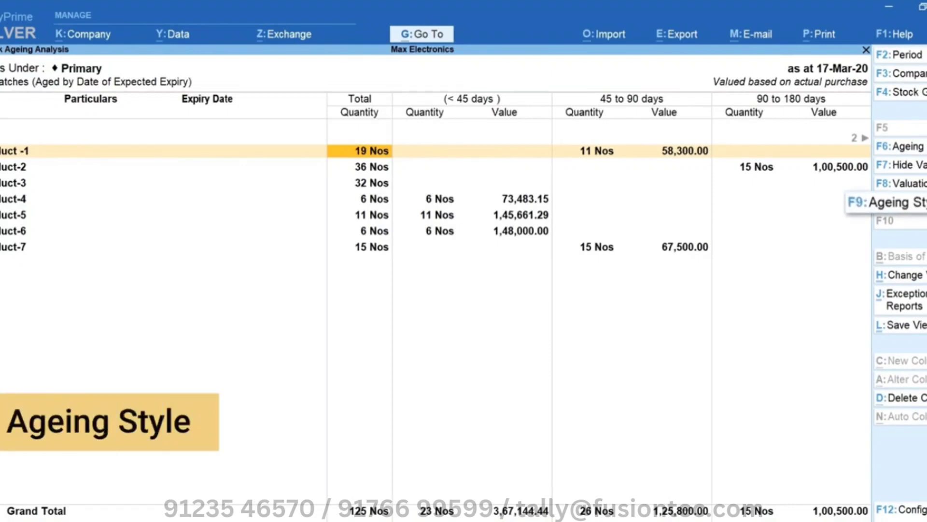
Set the ageing style of the stock ageing analysis to To be Expired, leaving Show only Expired Batches at No.
key(F9)
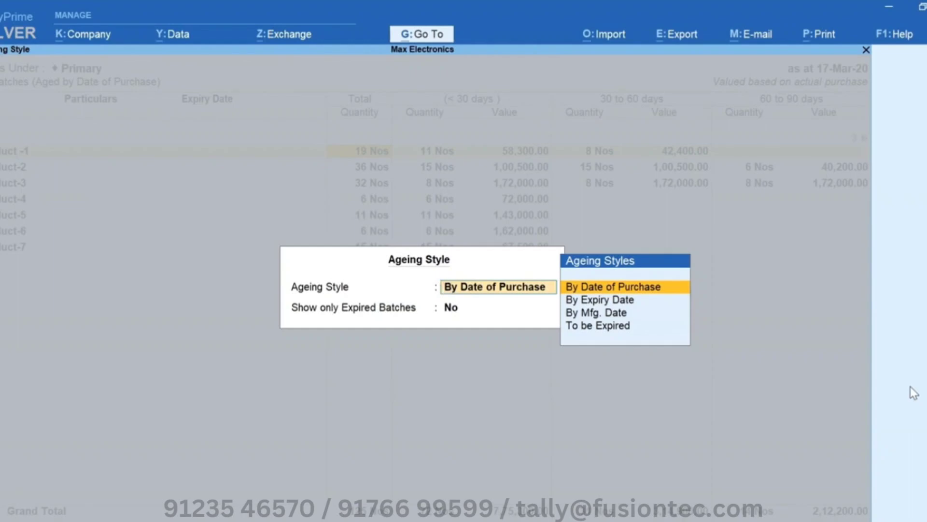
key(Down)
key(Down)
key(Down)
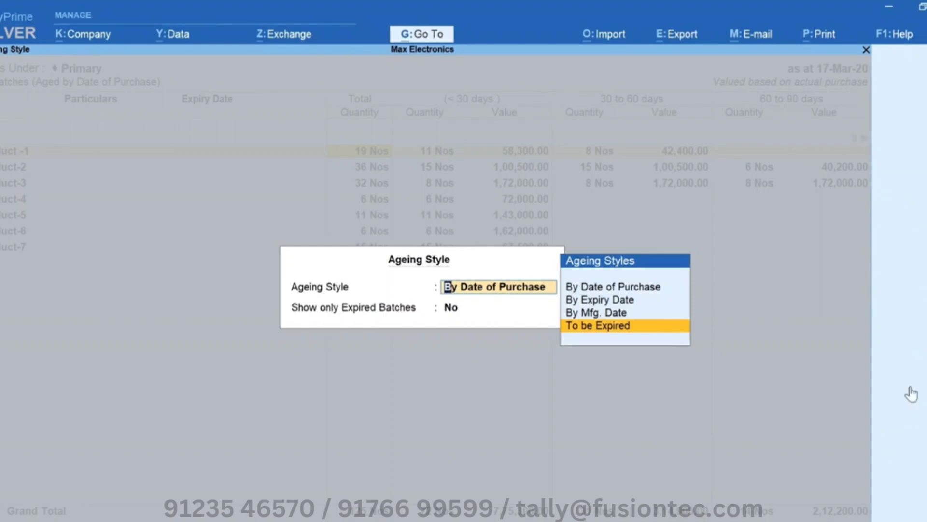
key(Return)
key(Return)
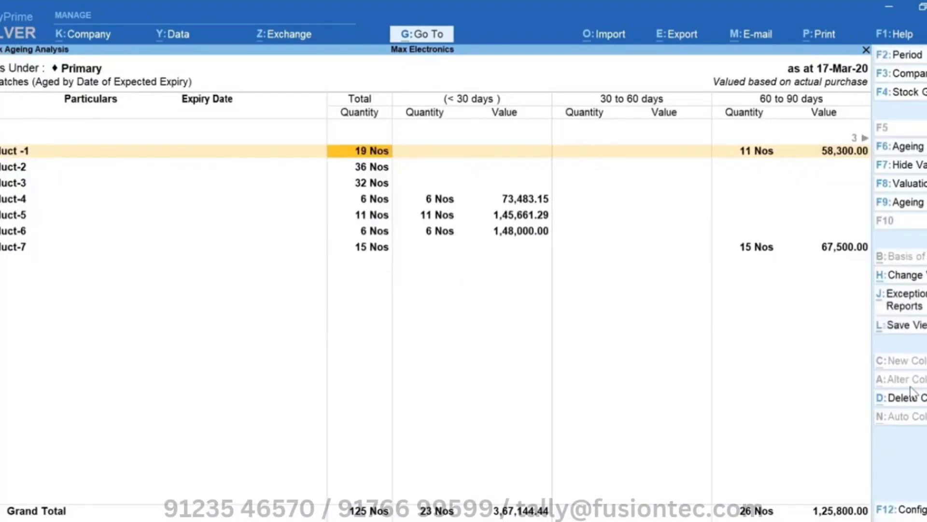
Examine which products have batches due to expire in under 30, 30 to 60 and 60 to 90 days.
key(Right)
key(Down)
key(Down)
key(Down)
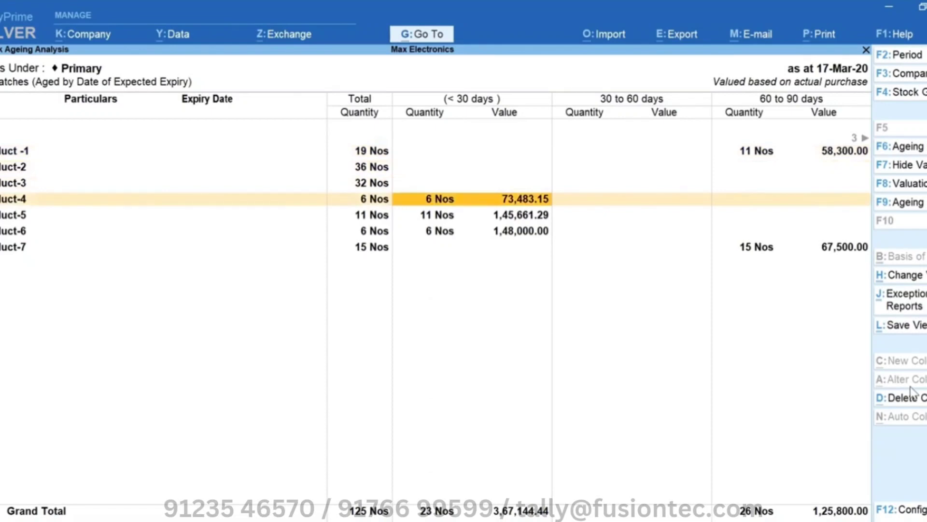
key(Right)
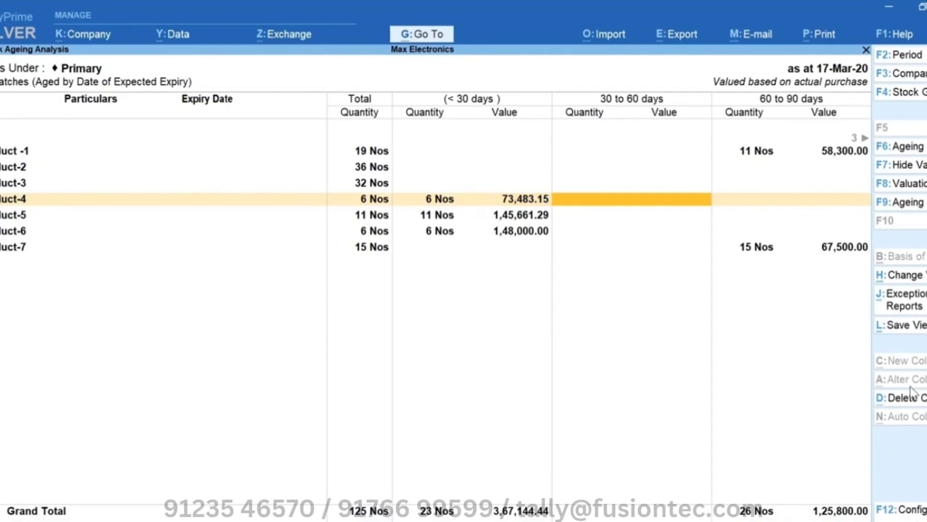
key(Right)
key(Down)
key(Down)
key(Down)
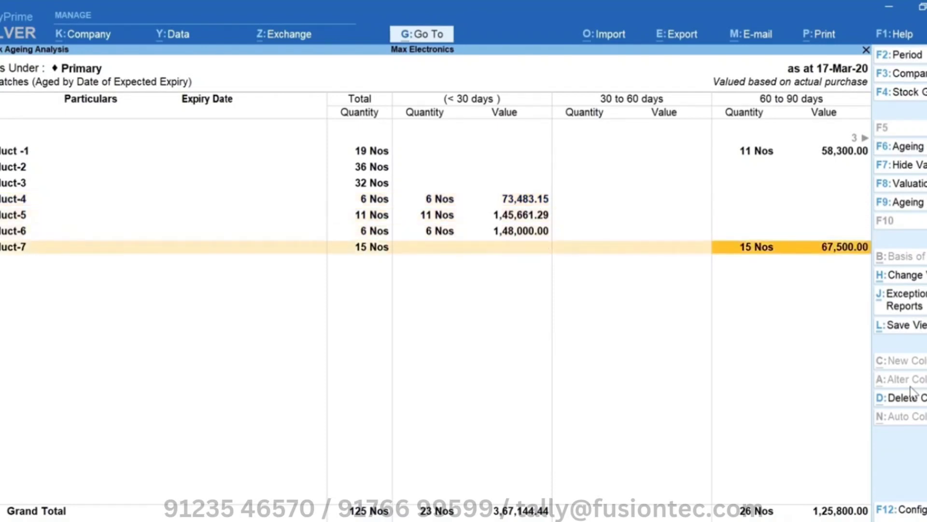
Check the ageing columns beyond 90 days and expand the report to show each product's batches with expiry dates.
key(Right)
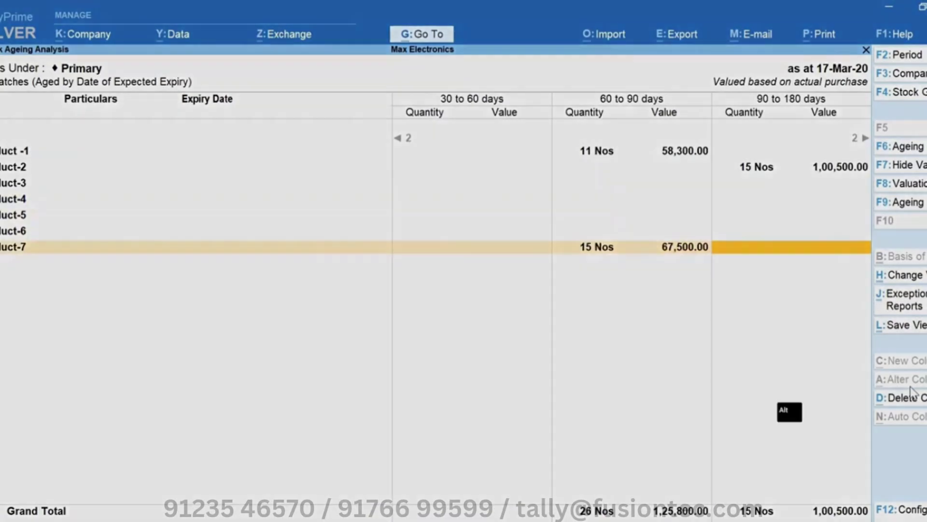
key(Right)
key(alt+F5)
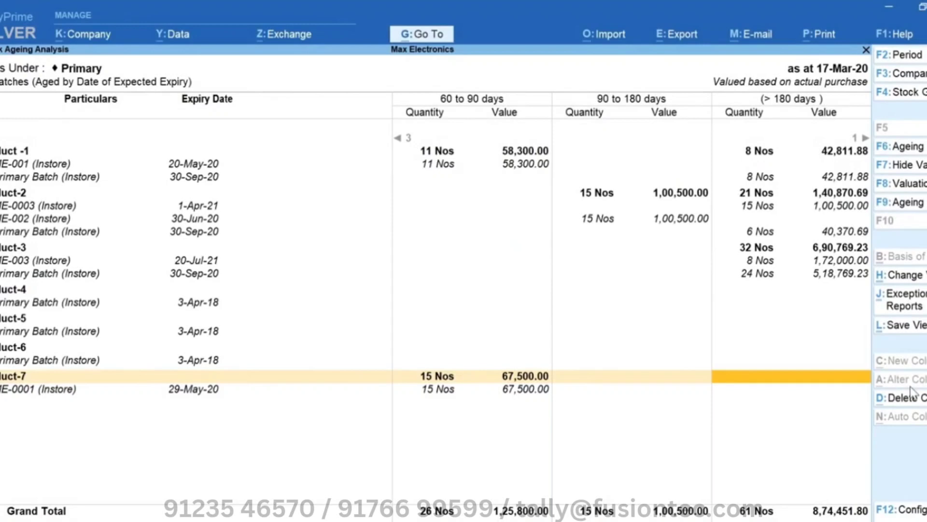
Examine each product's batches, their godown and expiry dates, and the quantities and values across the ageing intervals.
key(Up)
key(Up)
key(Up)
key(Up)
key(Up)
key(Up)
key(Up)
key(Up)
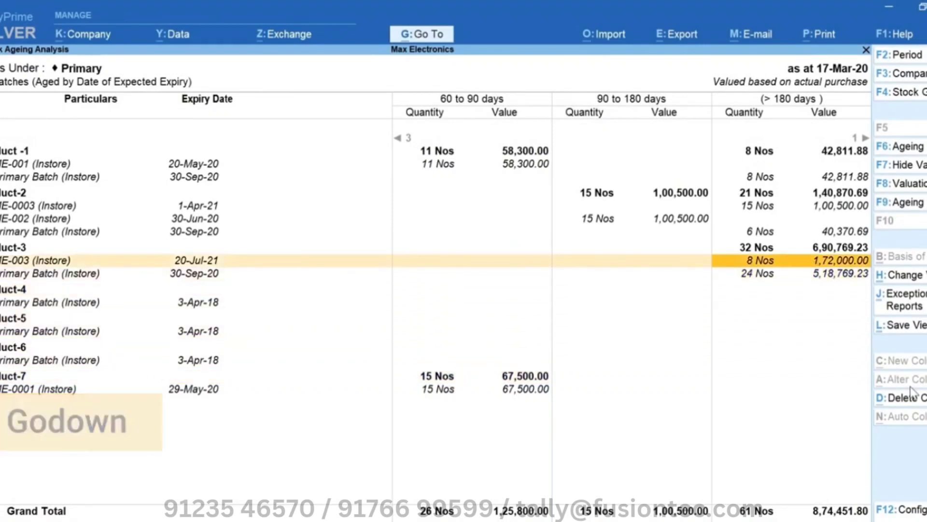
key(Down)
key(Left)
key(Left)
key(Left)
key(Left)
key(Left)
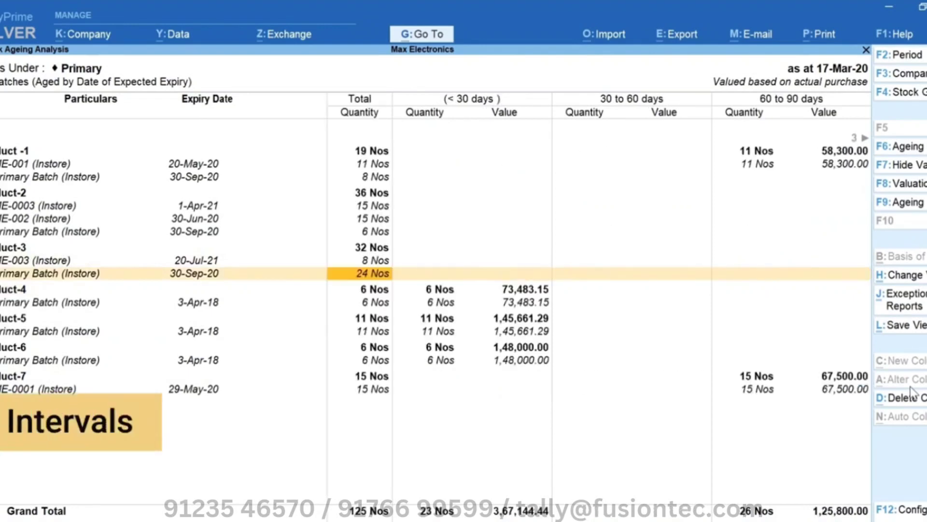
key(Down)
key(Down)
key(Right)
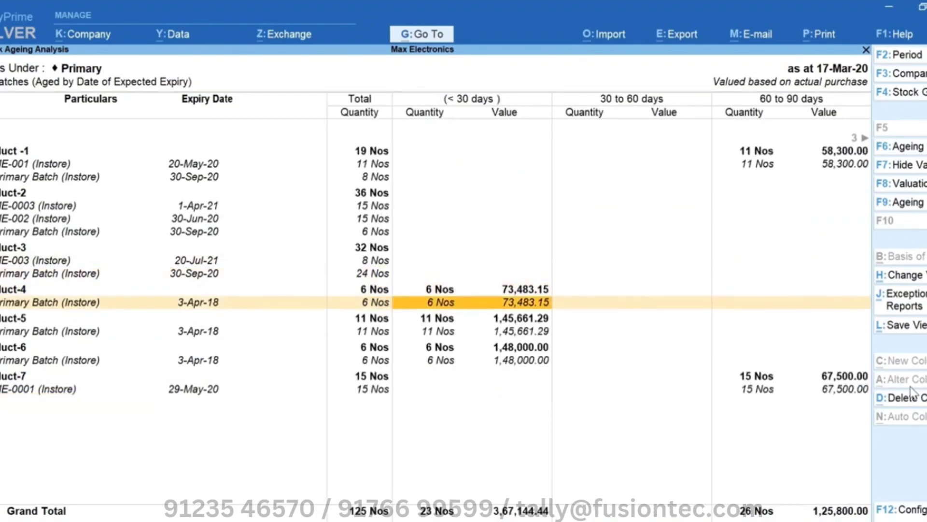
Set the first ageing period to 0 to 45 days and the second to 45 to 60, keeping the remaining periods.
key(F6)
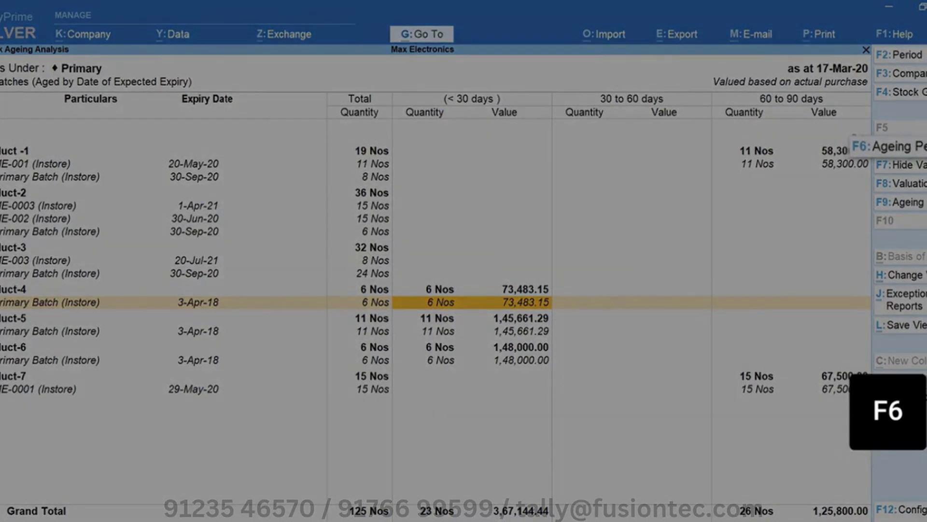
text(45)
key(Return)
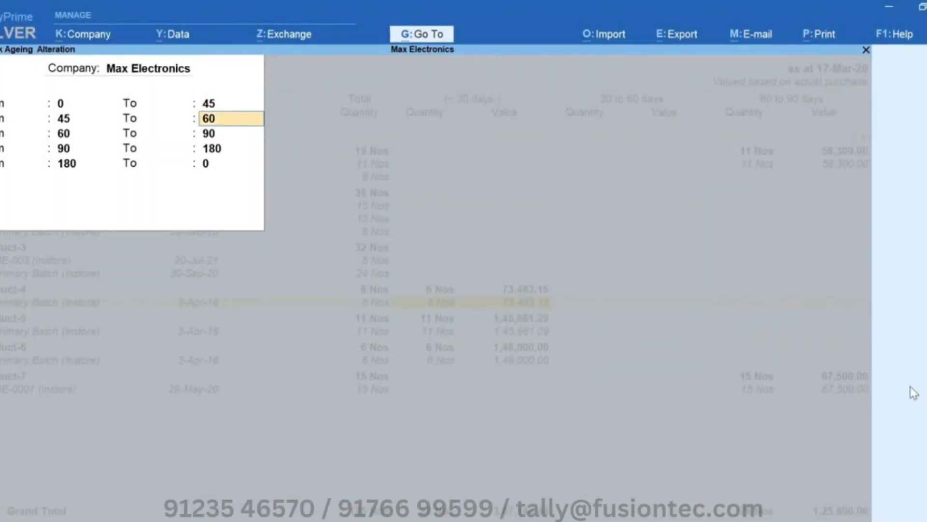
key(Return)
key(Return)
key(Return)
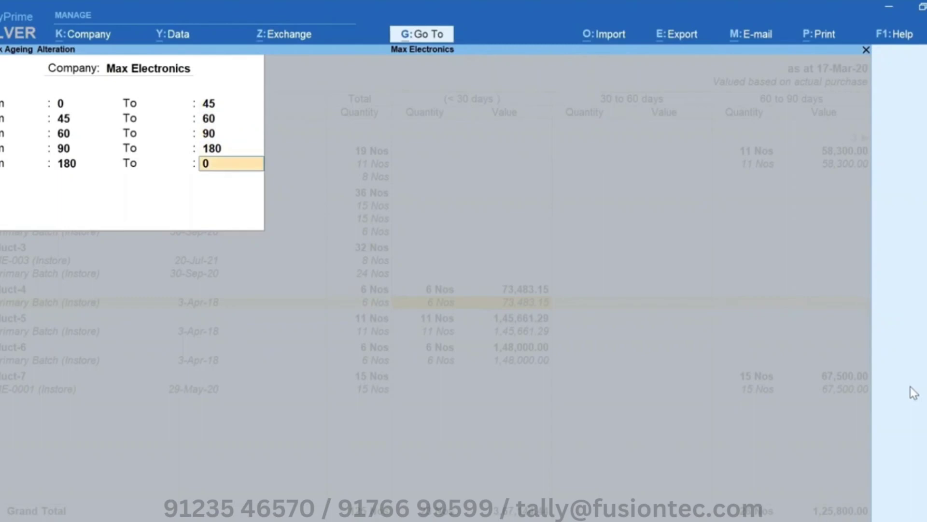
key(Return)
key(Return)
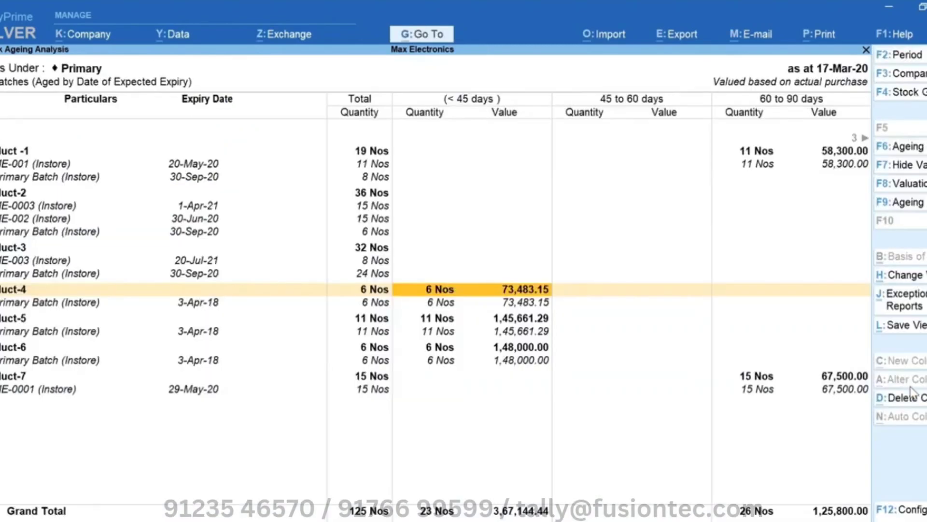